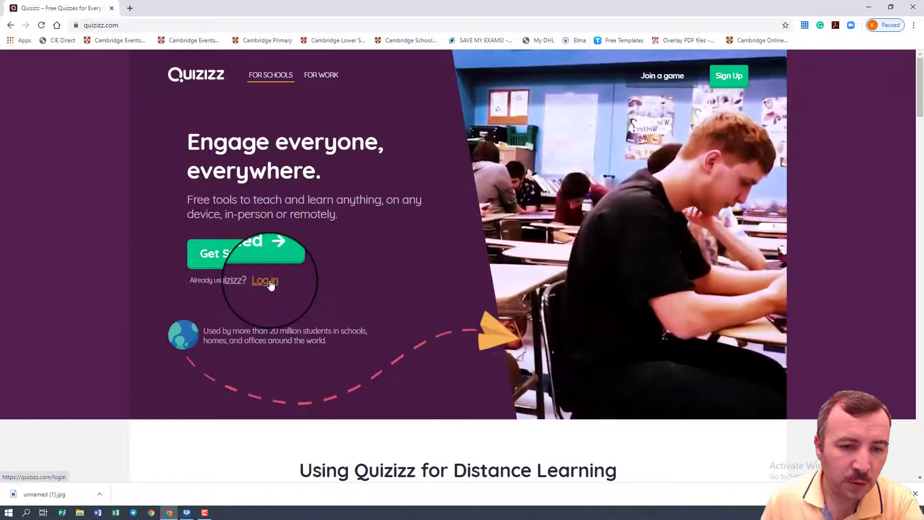
# Step: Log in to the teacher account with the saved credentials
pyautogui.click(264, 281)
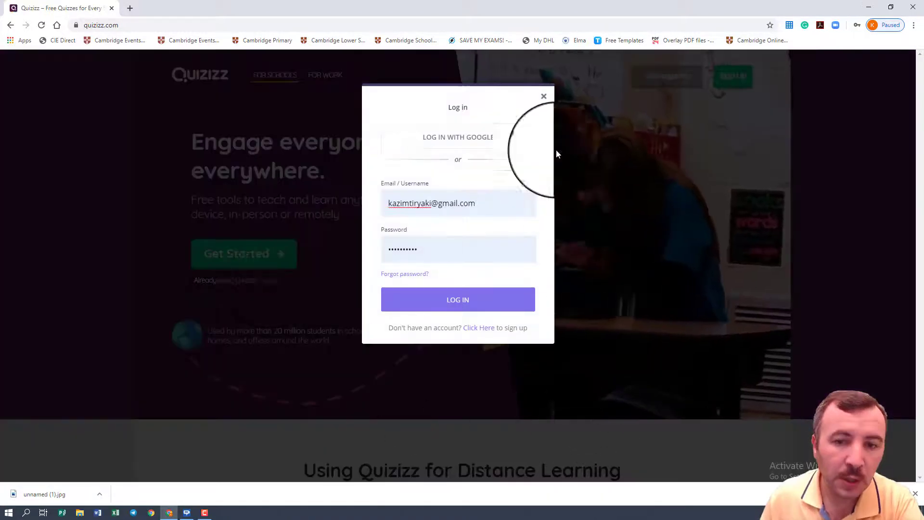
pyautogui.click(437, 305)
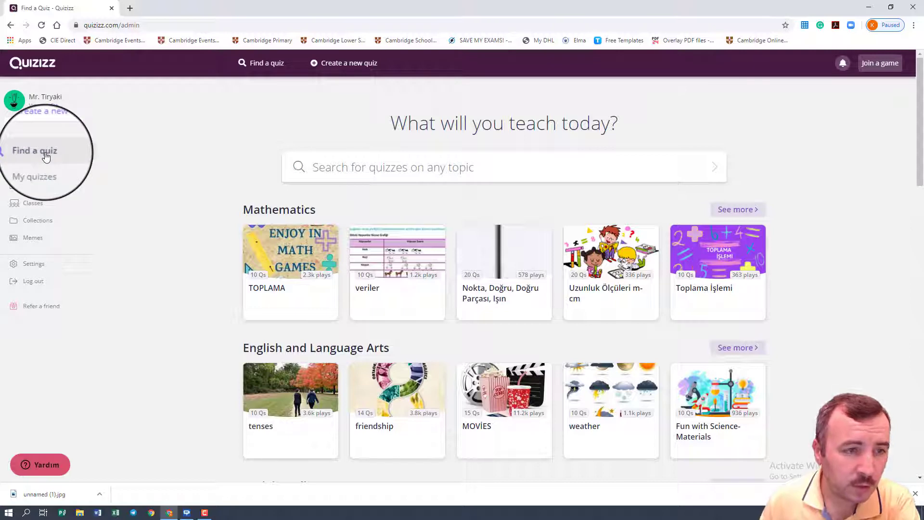
# Step: View the teacher account's Classes page and its Collections page
pyautogui.click(43, 206)
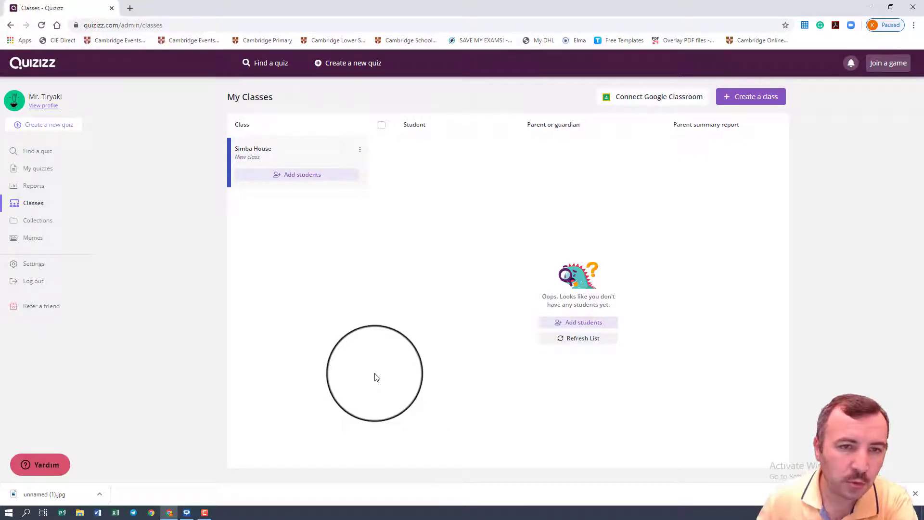
pyautogui.click(37, 221)
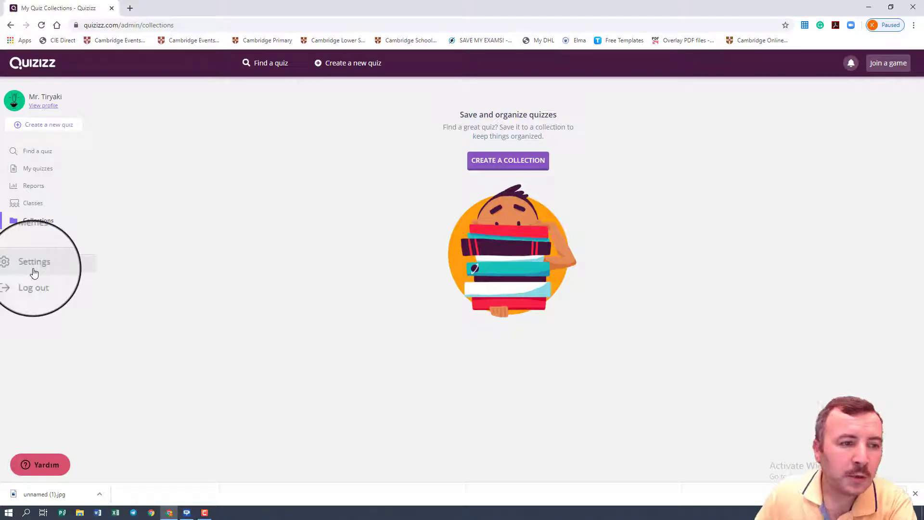
# Step: Search the quiz library for "functions"
pyautogui.click(47, 158)
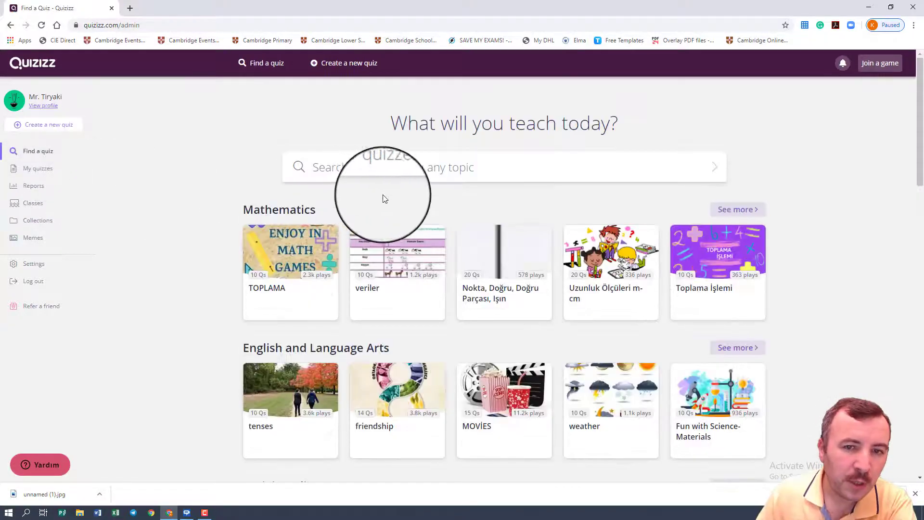
pyautogui.click(419, 176)
pyautogui.write('fun')
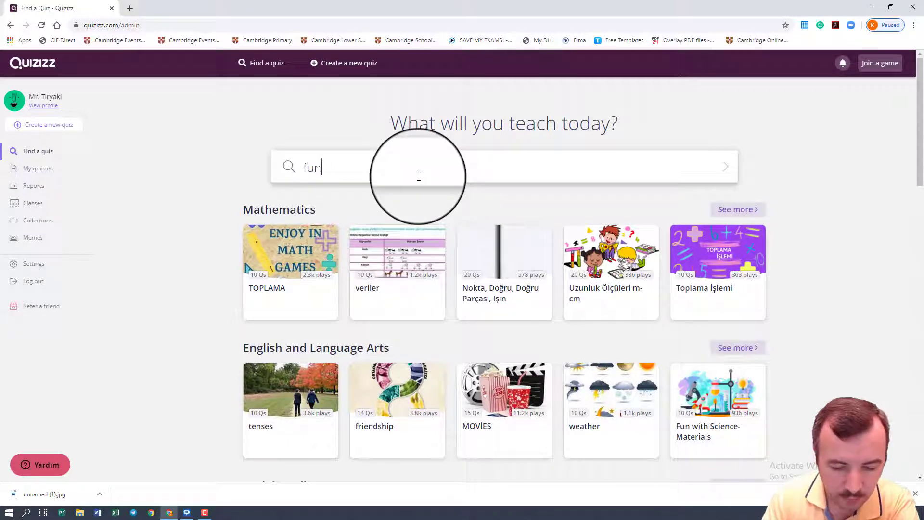
pyautogui.write('ctions')
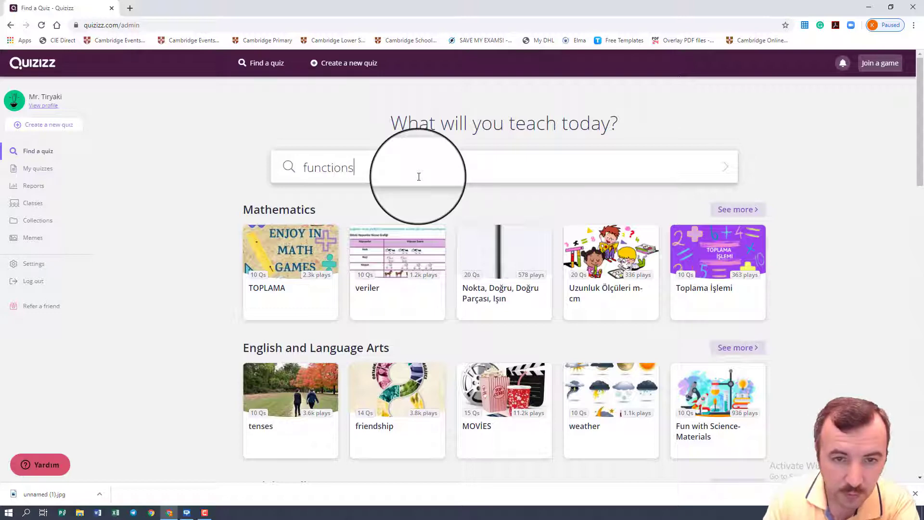
pyautogui.press('Return')
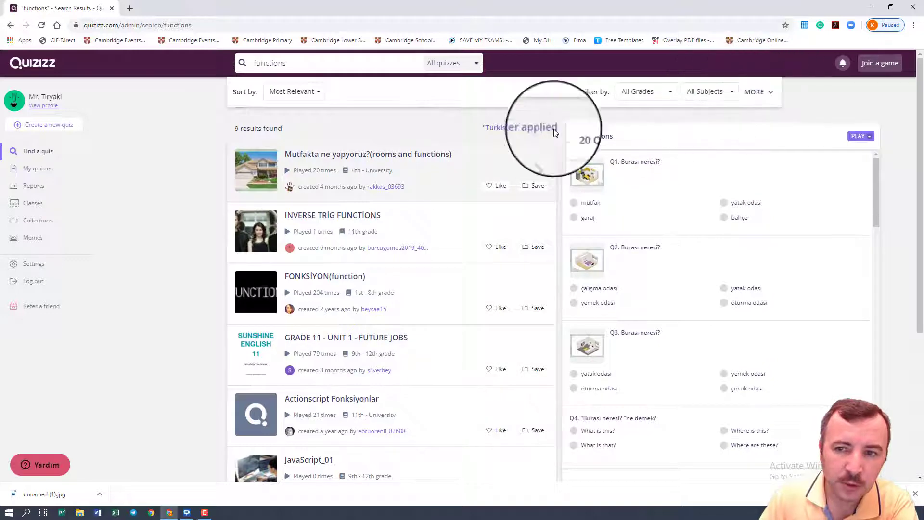
# Step: Filter the search results by language to English instead of Turkish and apply the filter
pyautogui.click(758, 91)
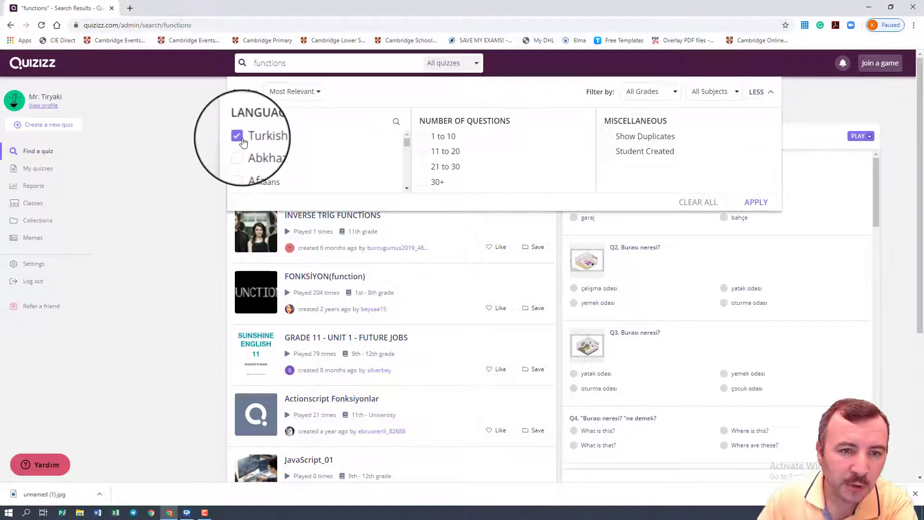
pyautogui.scroll(-5, 241, 139)
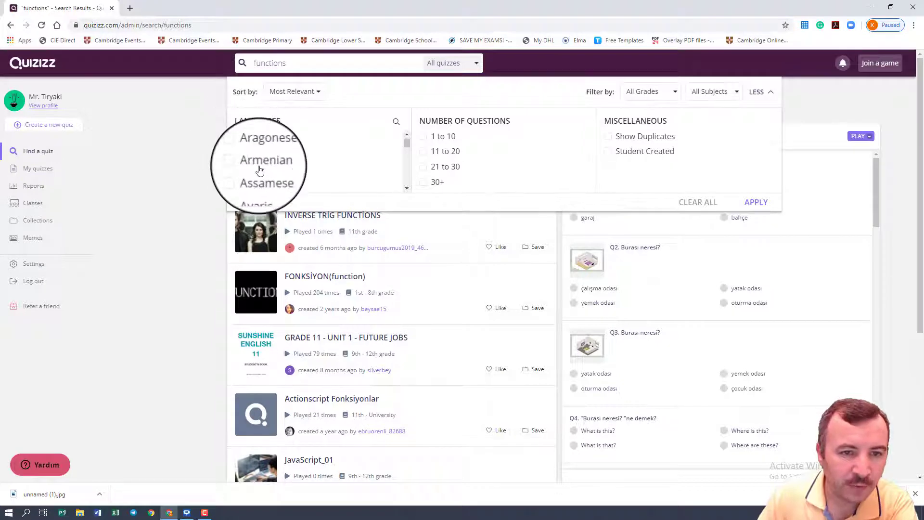
pyautogui.scroll(-8, 261, 171)
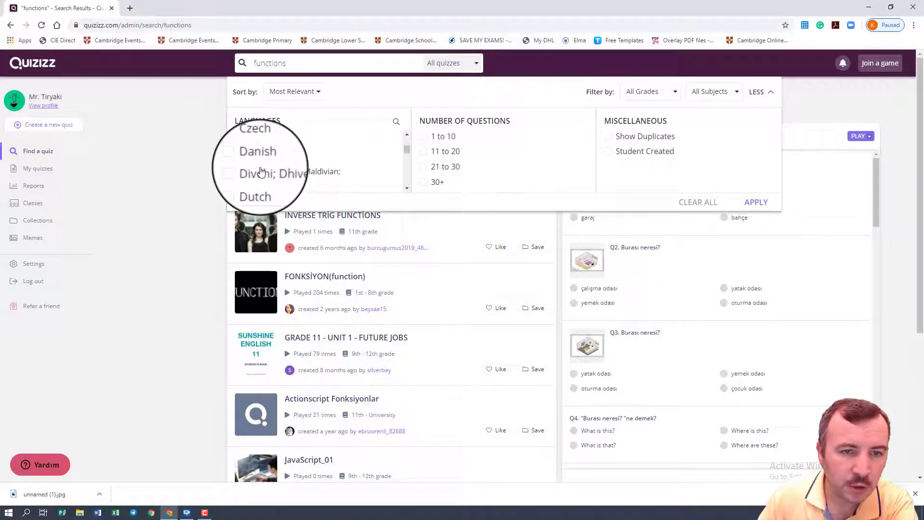
pyautogui.scroll(3, 257, 163)
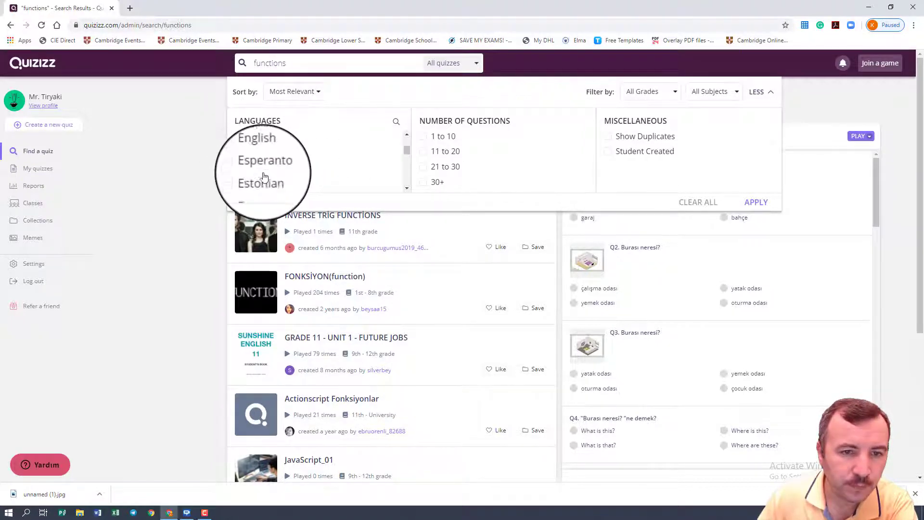
pyautogui.click(254, 156)
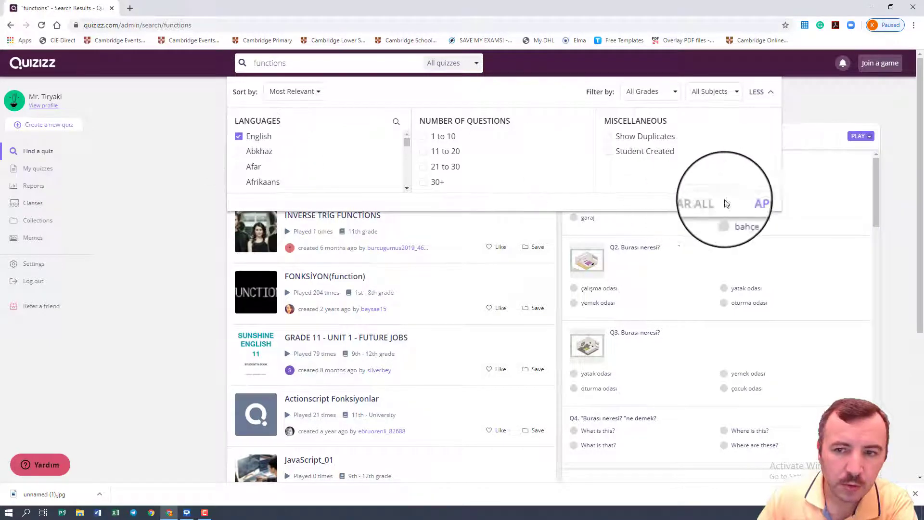
pyautogui.click(753, 204)
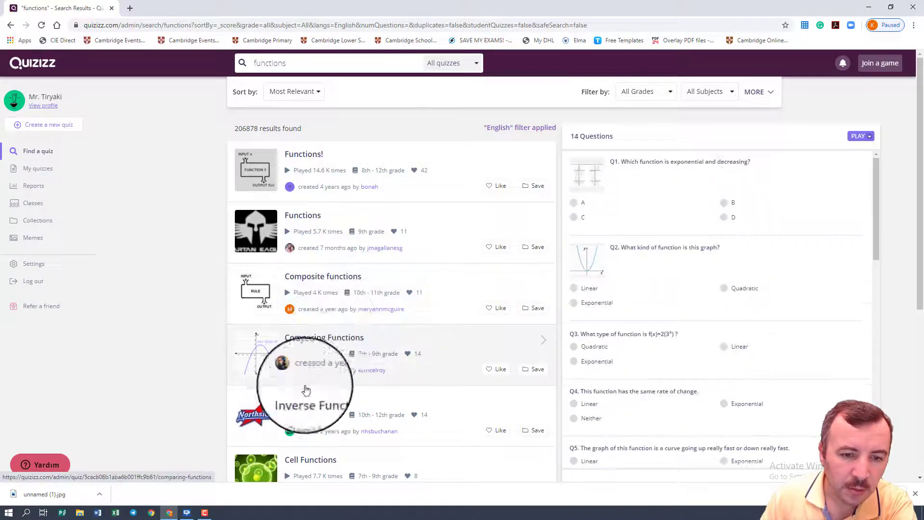
# Step: Preview the questions of the Comparing Functions quiz and the Functions quiz in the search results
pyautogui.click(326, 348)
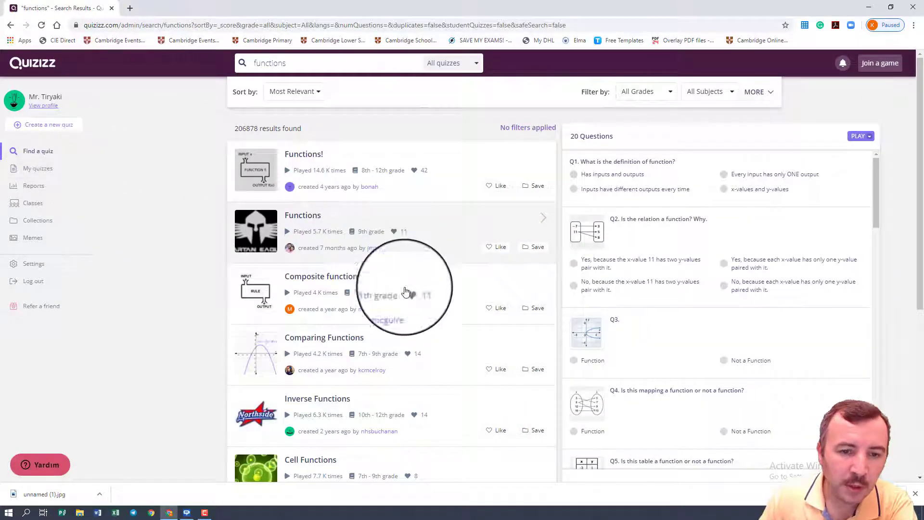
pyautogui.click(403, 338)
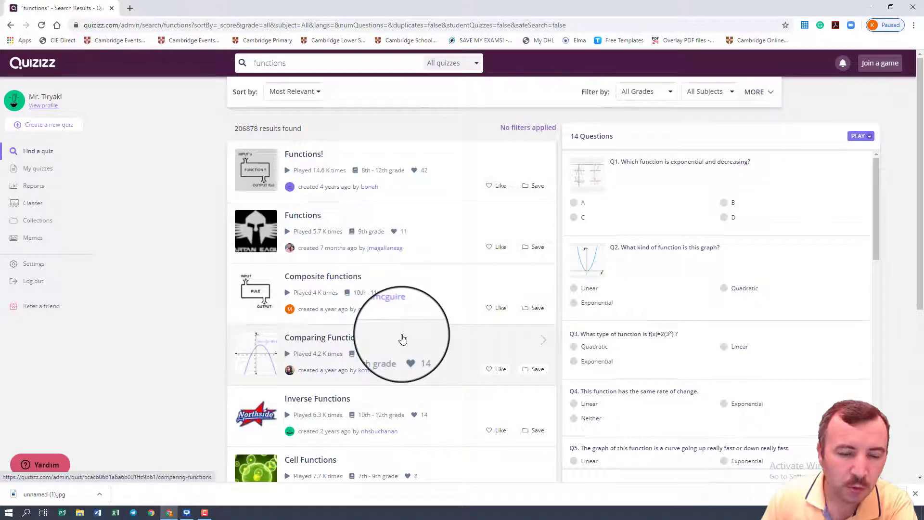
pyautogui.click(288, 227)
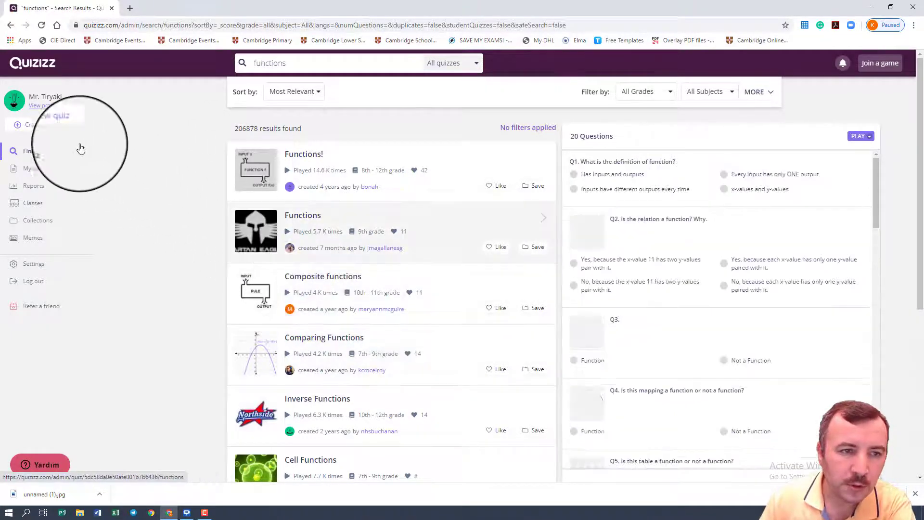
# Step: Create a new quiz named "Equations" with Mathematics as its subject
pyautogui.click(54, 126)
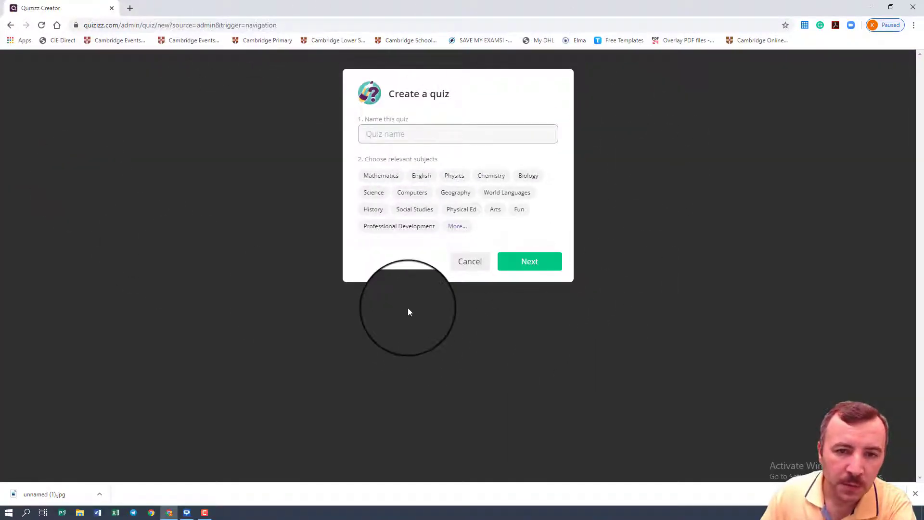
pyautogui.click(389, 135)
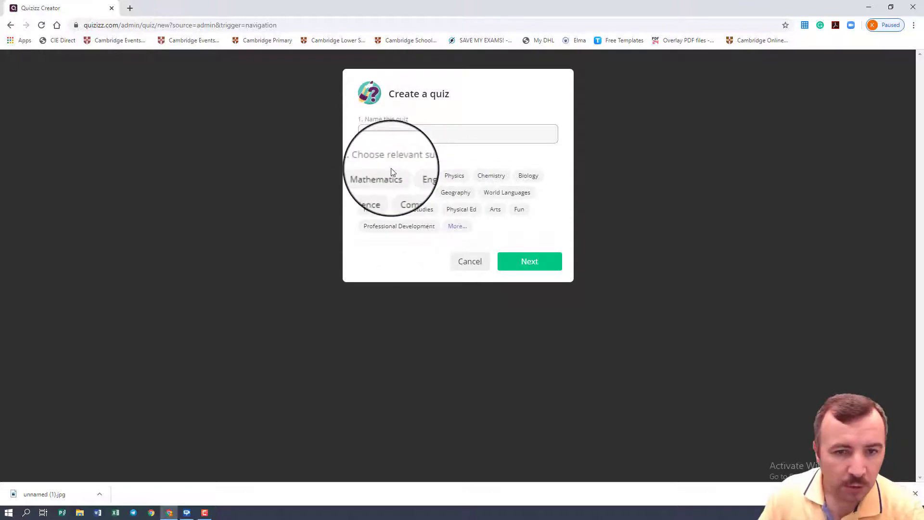
pyautogui.click(382, 177)
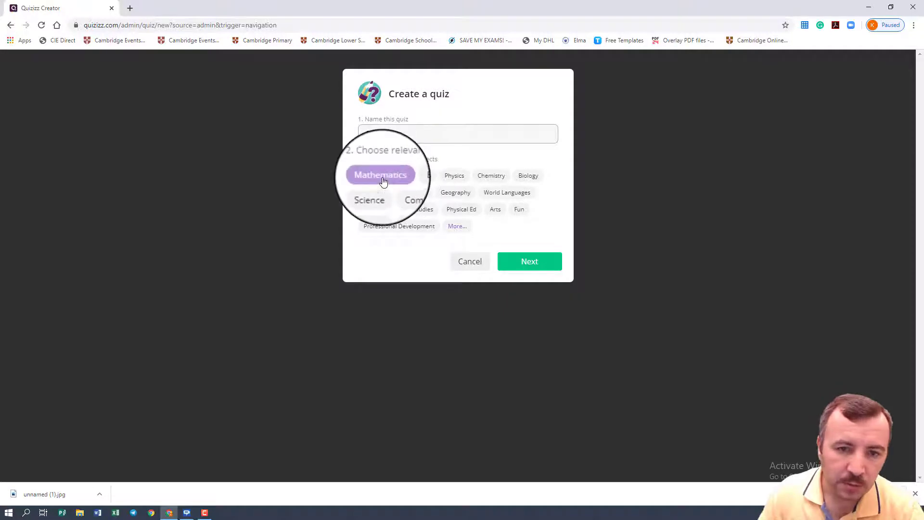
pyautogui.write('Equations')
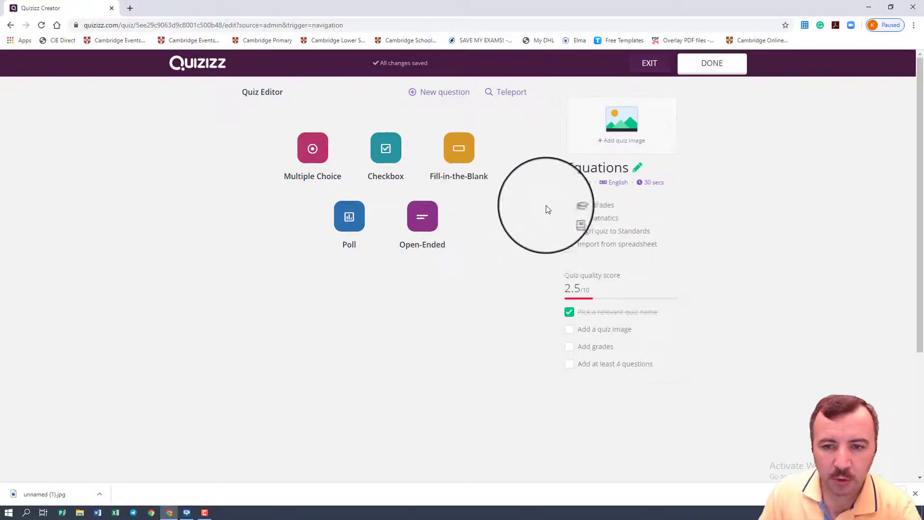
# Step: Add the picture unnamed (1).jpg from the Downloads folder as the quiz's title image
pyautogui.click(623, 136)
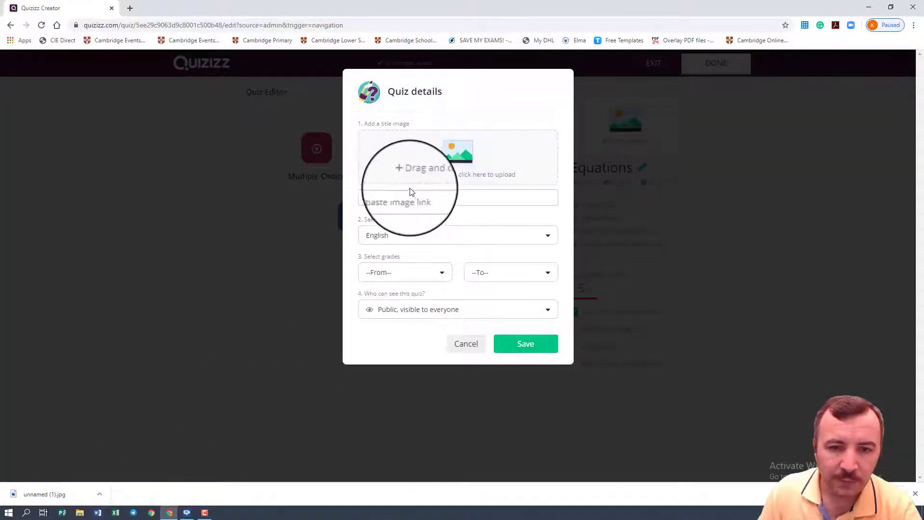
pyautogui.click(424, 165)
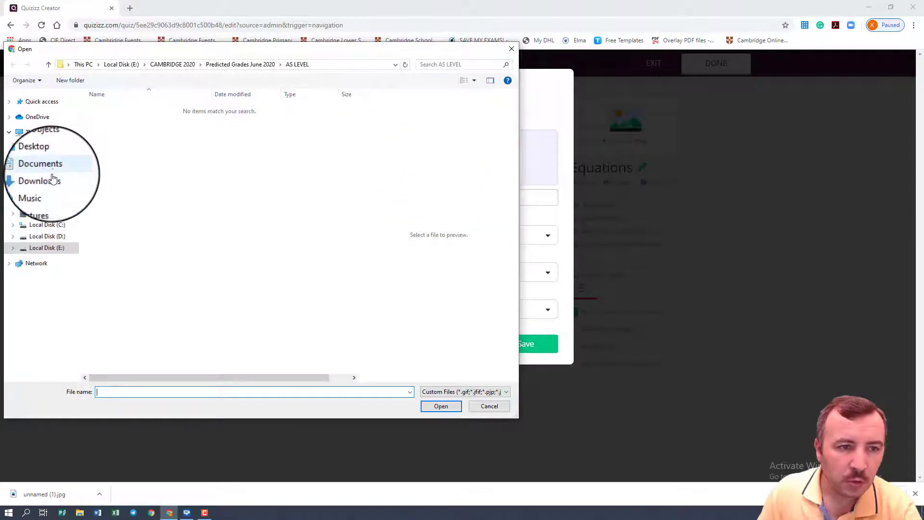
pyautogui.click(51, 178)
pyautogui.click(115, 122)
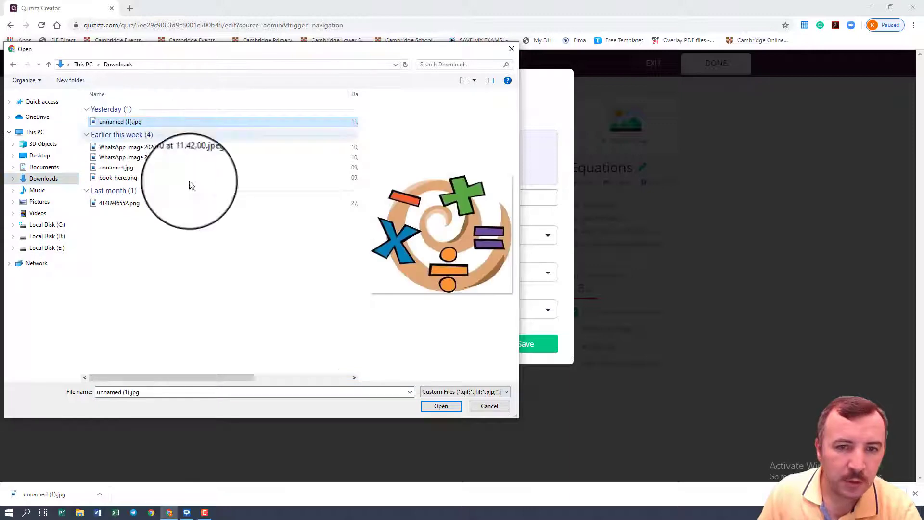
pyautogui.click(432, 406)
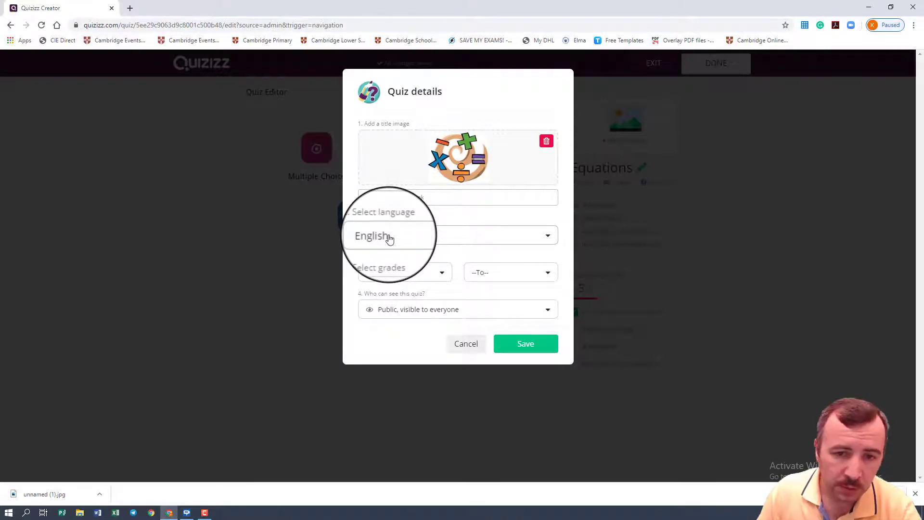
# Step: Set the quiz's grade range from 7th to 9th
pyautogui.click(402, 279)
pyautogui.scroll(-5, 394, 346)
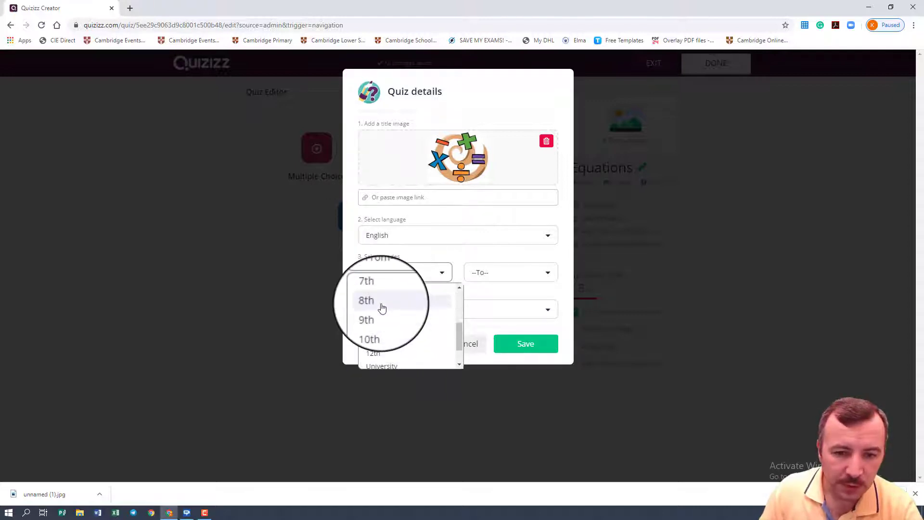
pyautogui.scroll(2, 381, 340)
pyautogui.click(377, 340)
pyautogui.click(483, 282)
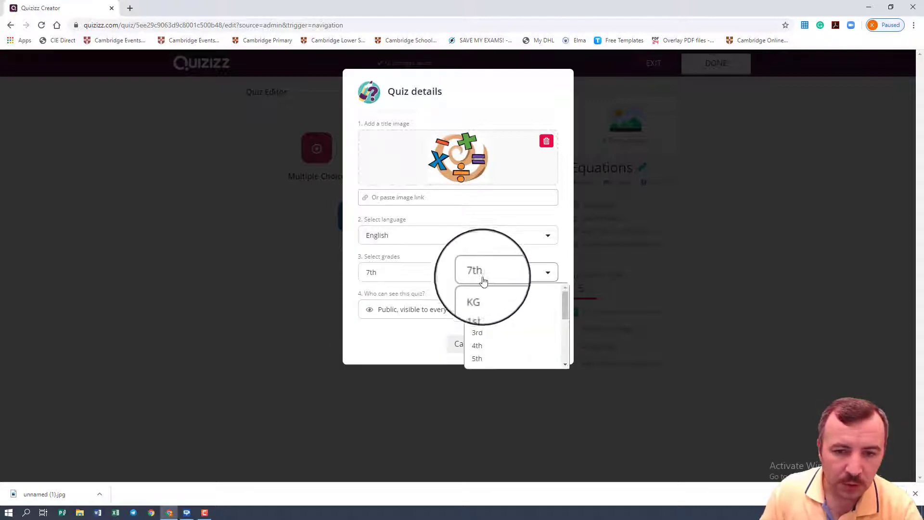
pyautogui.scroll(-5, 499, 332)
pyautogui.scroll(3, 492, 327)
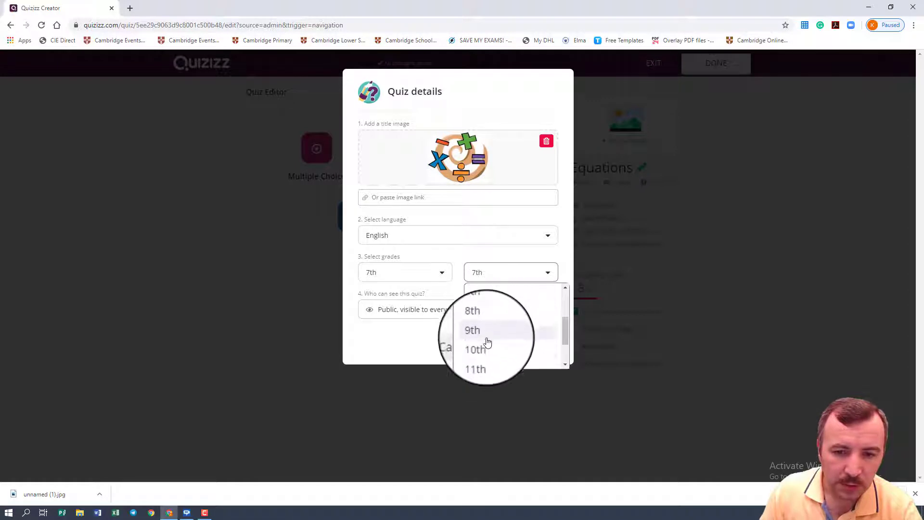
pyautogui.click(488, 341)
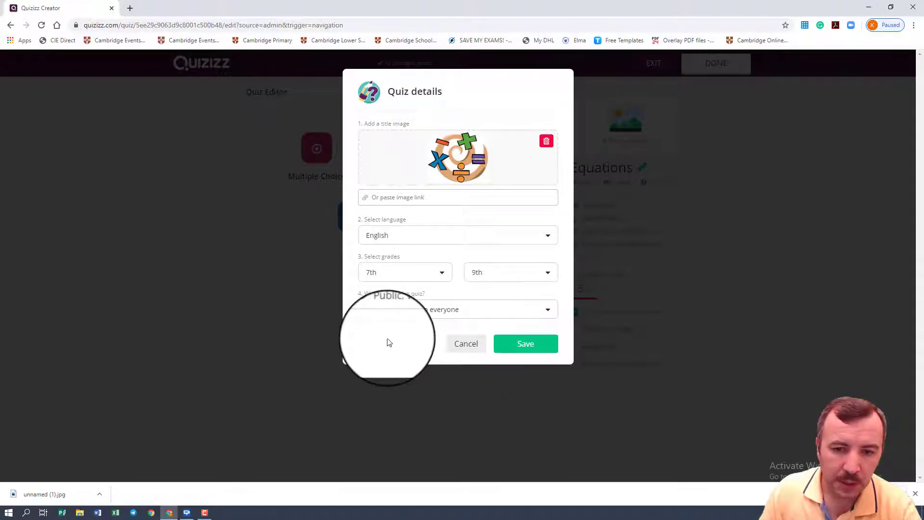
# Step: Make the quiz private, visible only to its owner, and save the quiz details
pyautogui.click(442, 315)
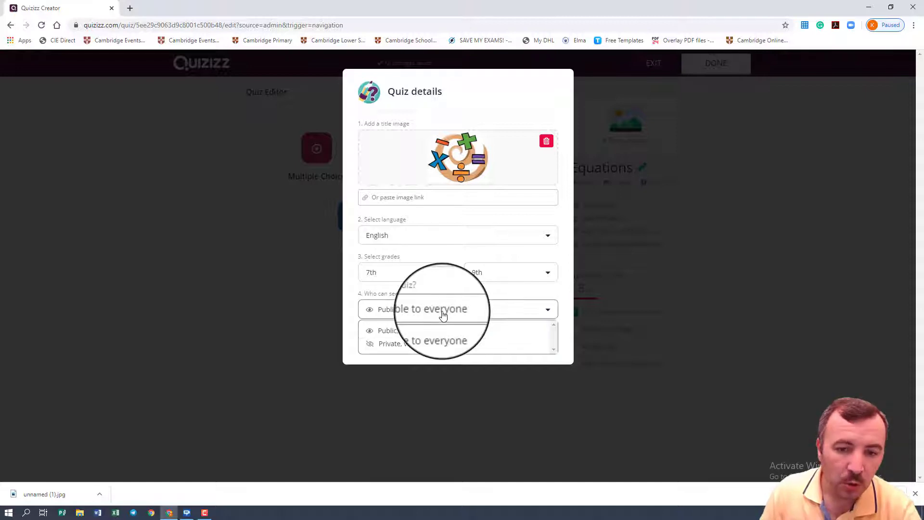
pyautogui.click(427, 344)
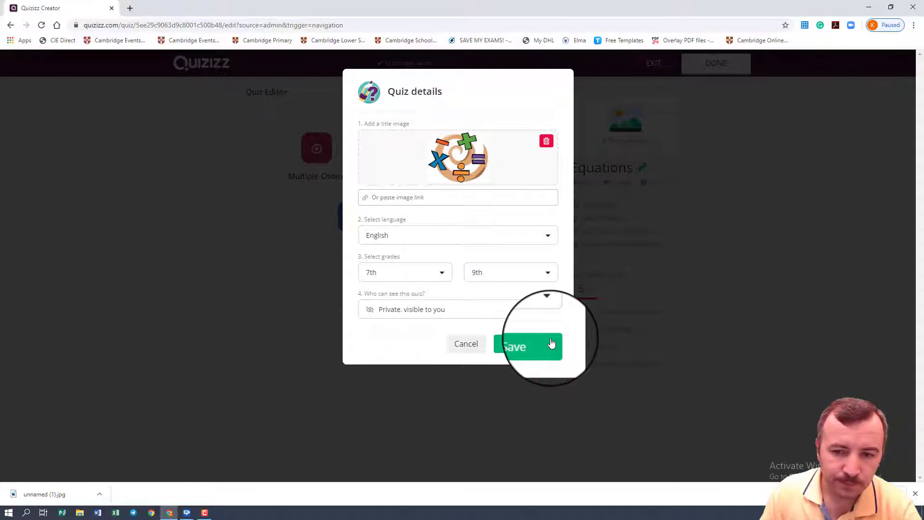
pyautogui.click(525, 347)
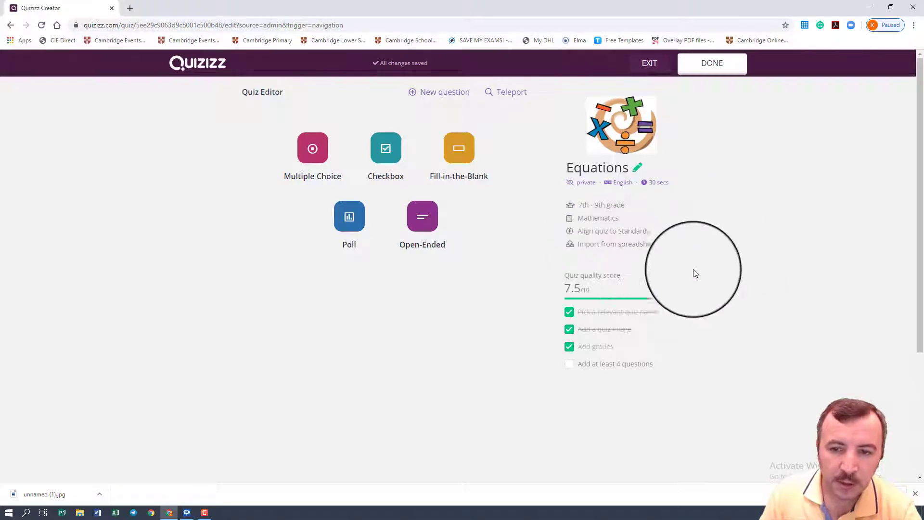
# Step: Review the state standards offered for aligning the quiz and leave the dialog without selecting one
pyautogui.click(624, 234)
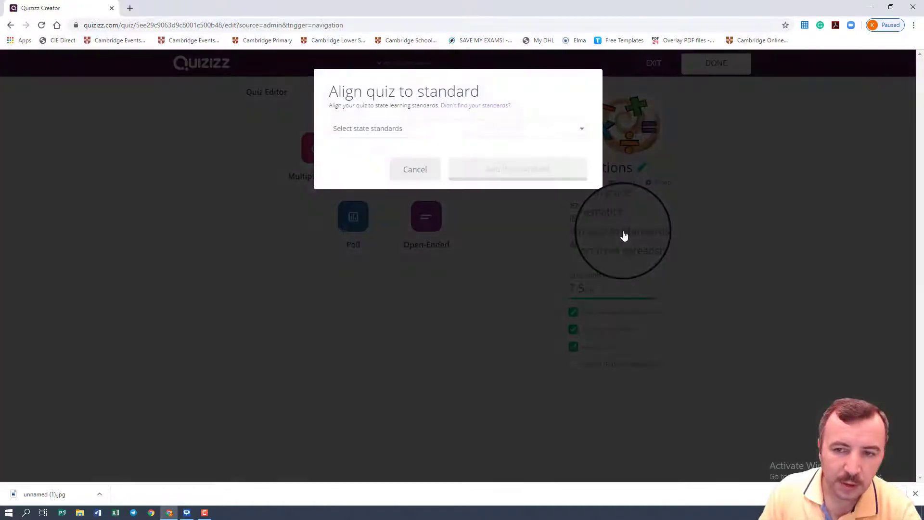
pyautogui.click(437, 134)
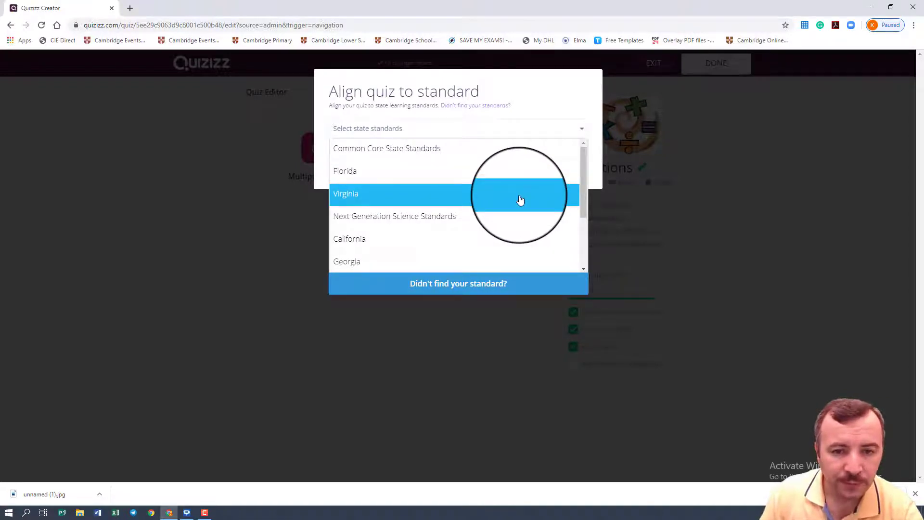
pyautogui.scroll(-2, 519, 199)
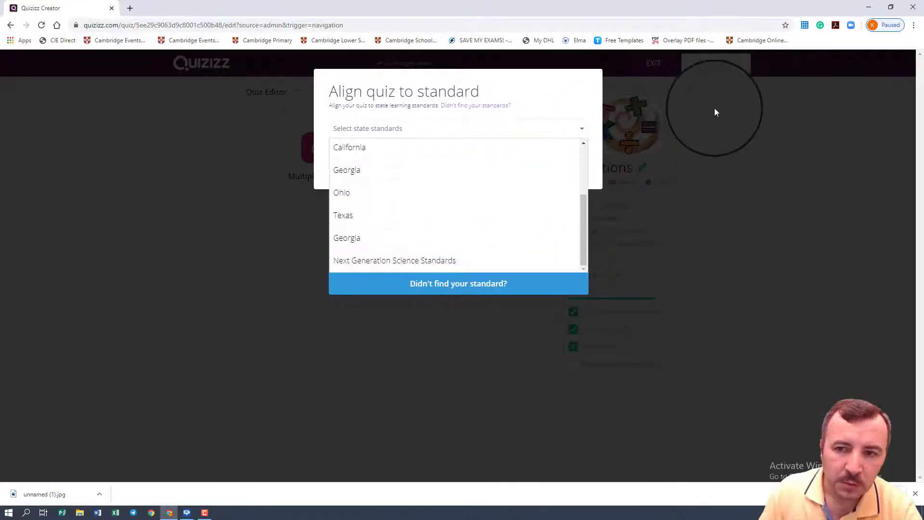
pyautogui.click(721, 124)
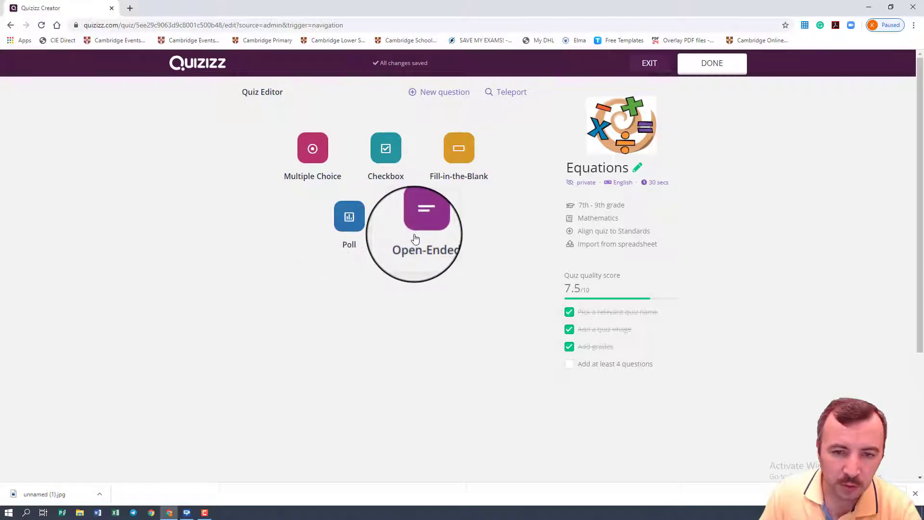
# Step: Add a multiple-choice question reading "Solve 3x − 5 = 10", inserting the equation with the Equation Editor
pyautogui.click(323, 156)
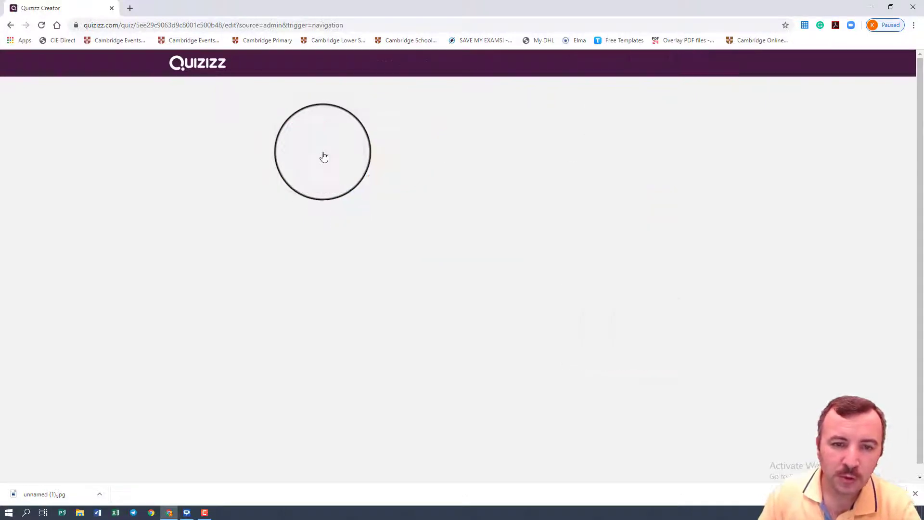
pyautogui.click(264, 155)
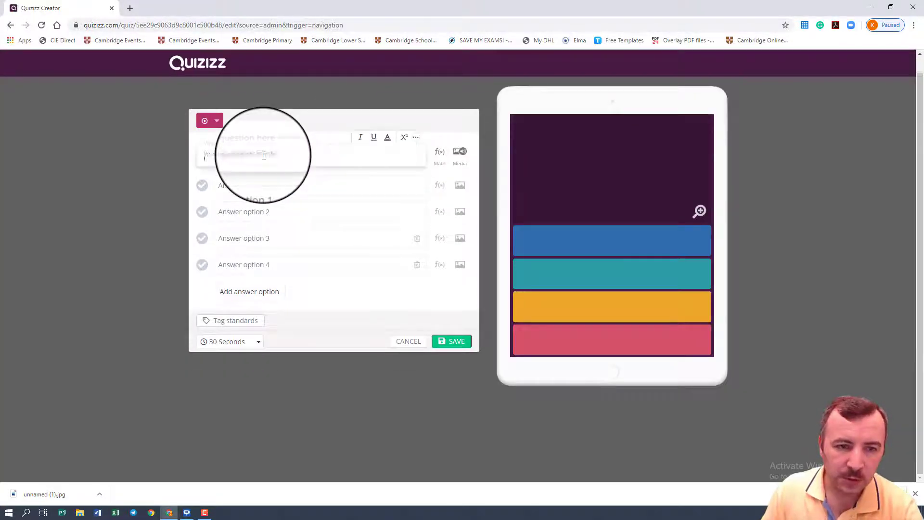
pyautogui.write('Solve')
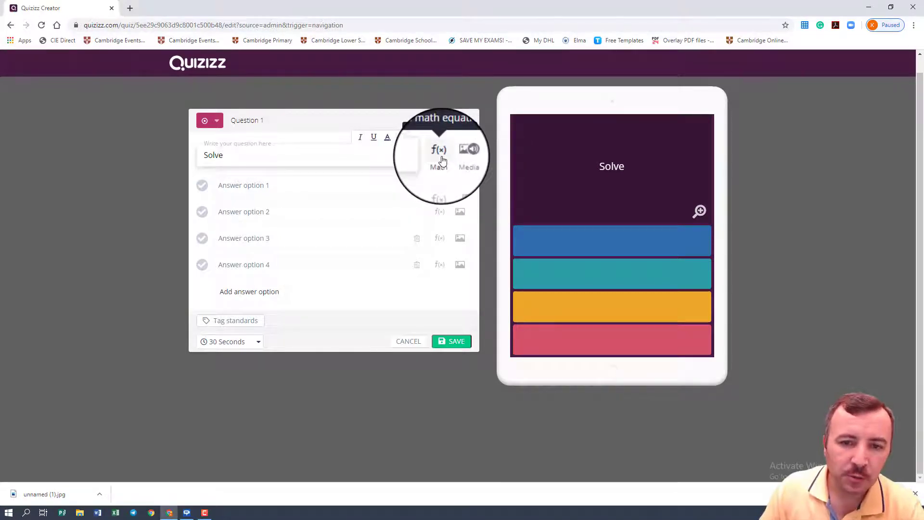
pyautogui.click(441, 159)
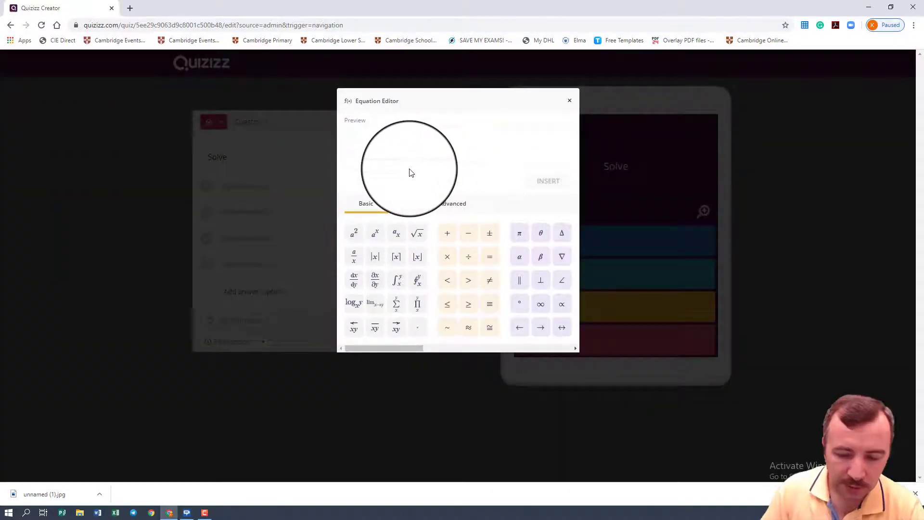
pyautogui.write('3x − 5 = 10')
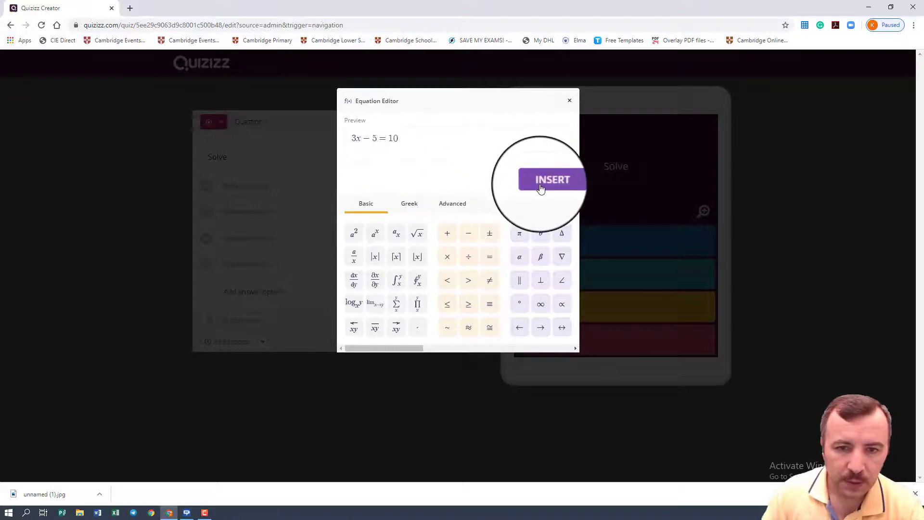
pyautogui.click(543, 185)
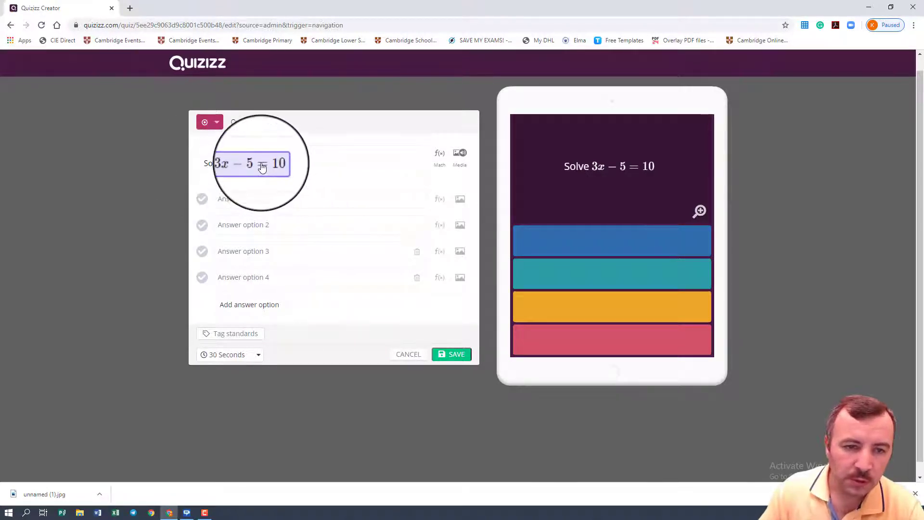
# Step: Fill in the four answer options of the equation question with 5, 15, 3 and 9
pyautogui.click(247, 202)
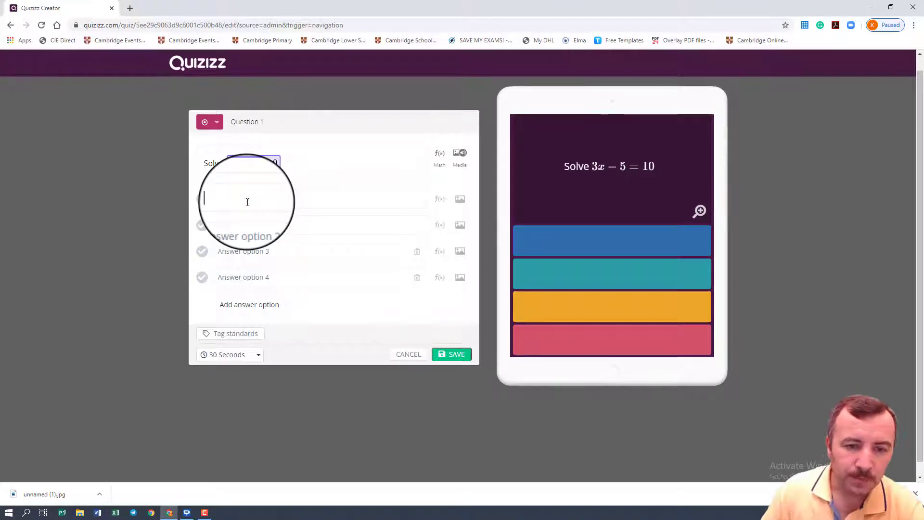
pyautogui.write('5')
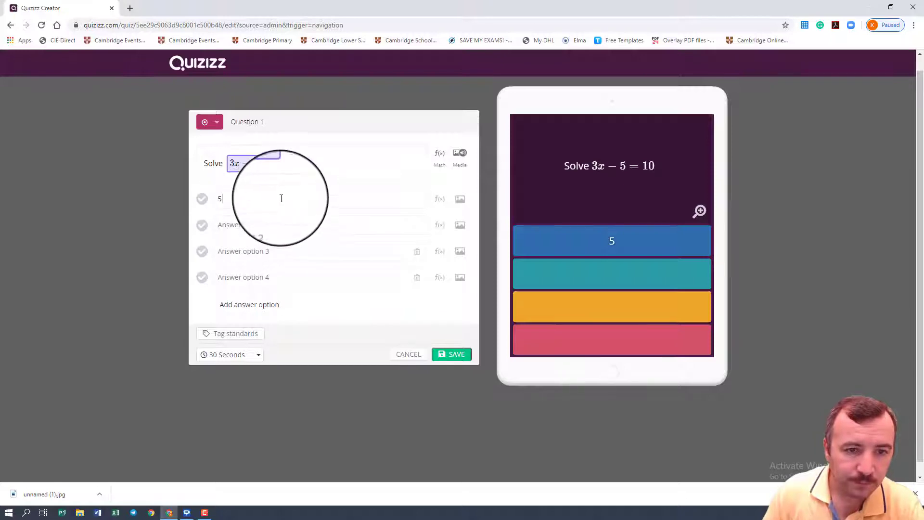
pyautogui.click(240, 223)
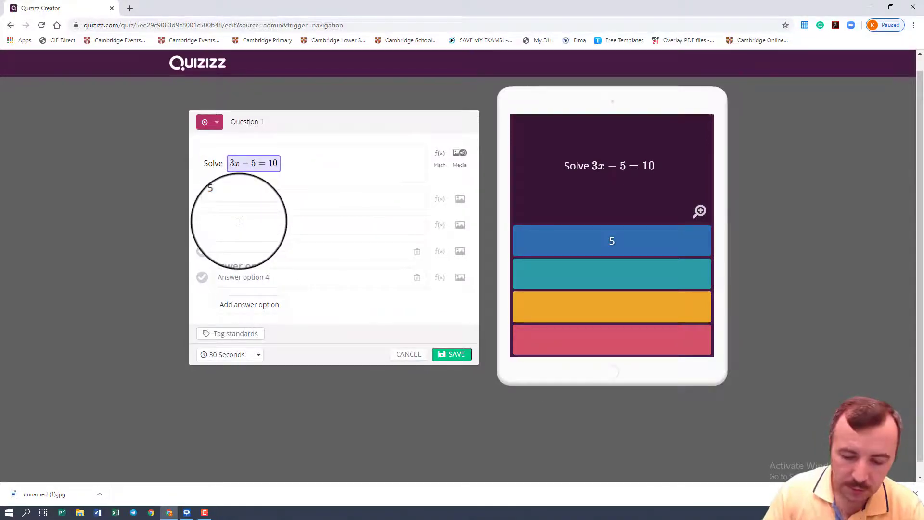
pyautogui.write('15')
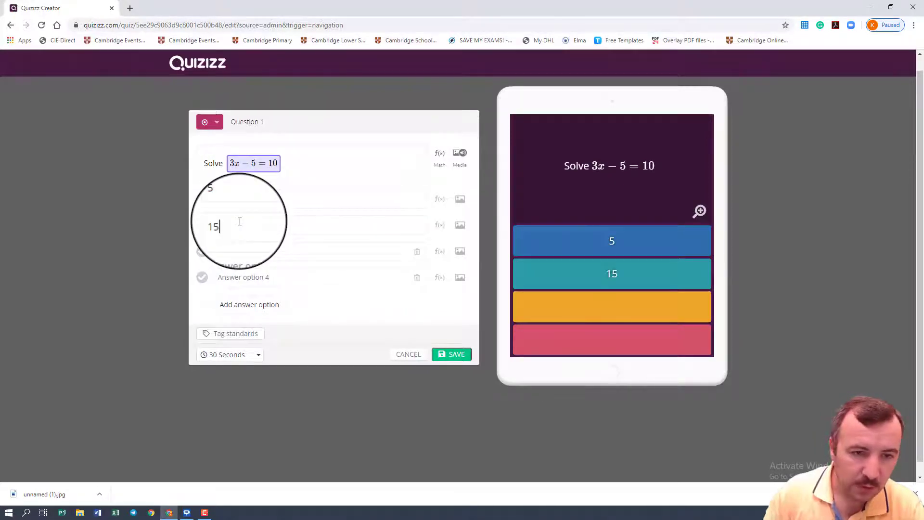
pyautogui.click(238, 251)
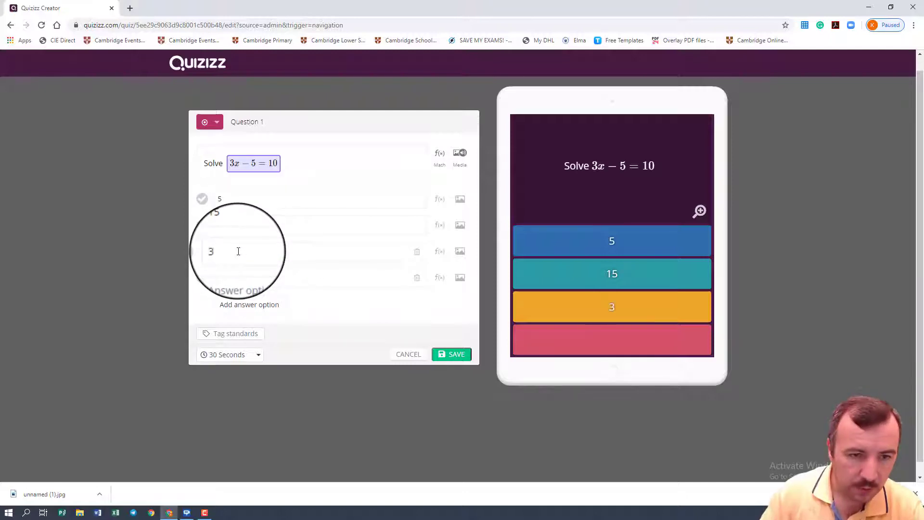
pyautogui.click(256, 283)
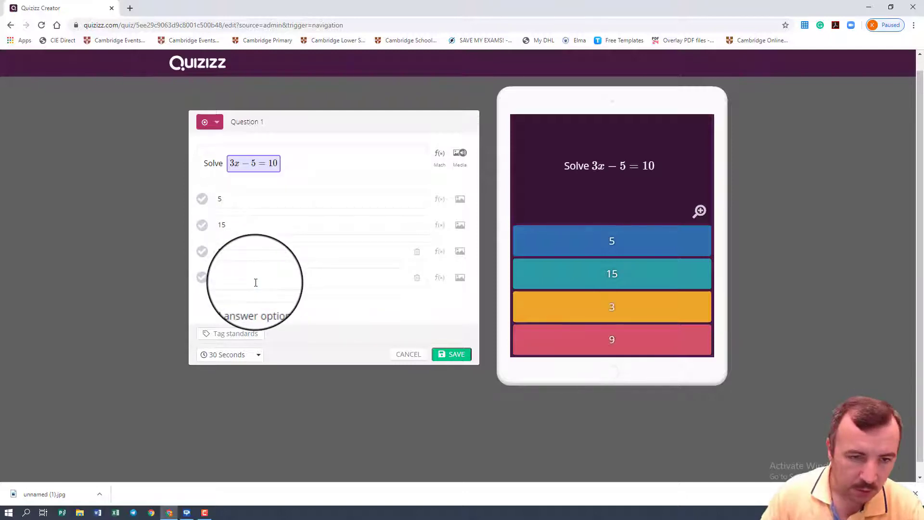
# Step: Mark 5 as the correct answer to the equation question
pyautogui.click(203, 200)
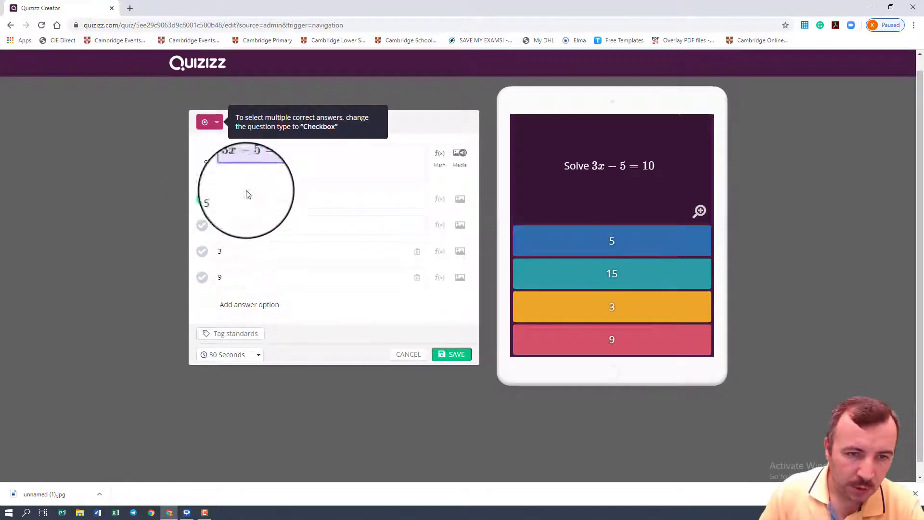
pyautogui.click(204, 230)
pyautogui.click(203, 201)
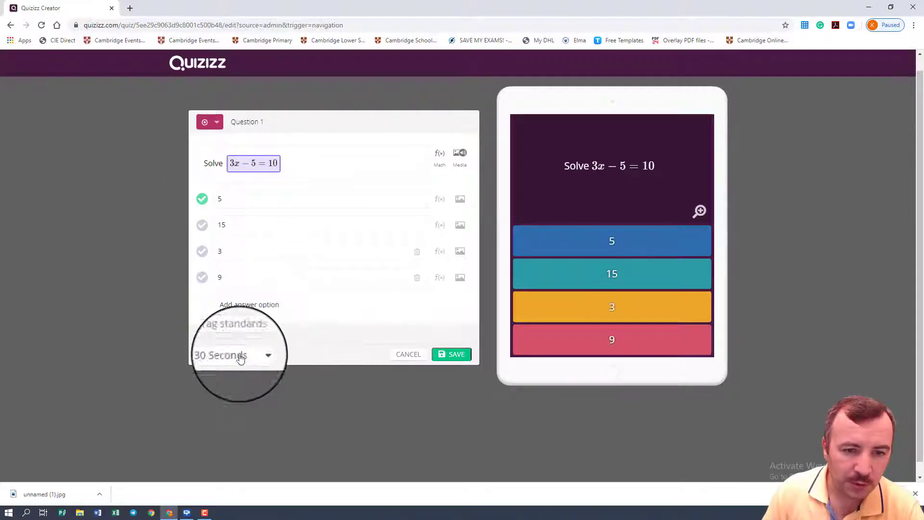
# Step: Set the equation question's time limit to 60 seconds and save the question
pyautogui.click(222, 359)
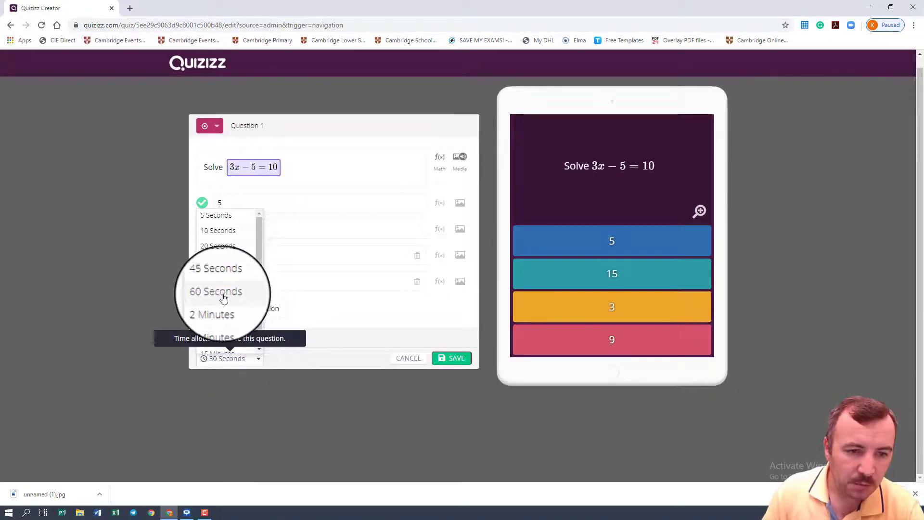
pyautogui.click(224, 298)
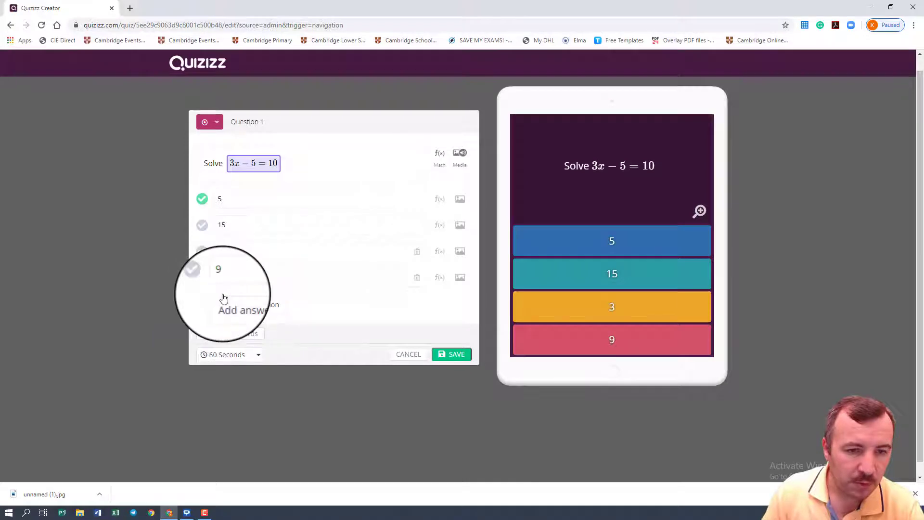
pyautogui.click(447, 356)
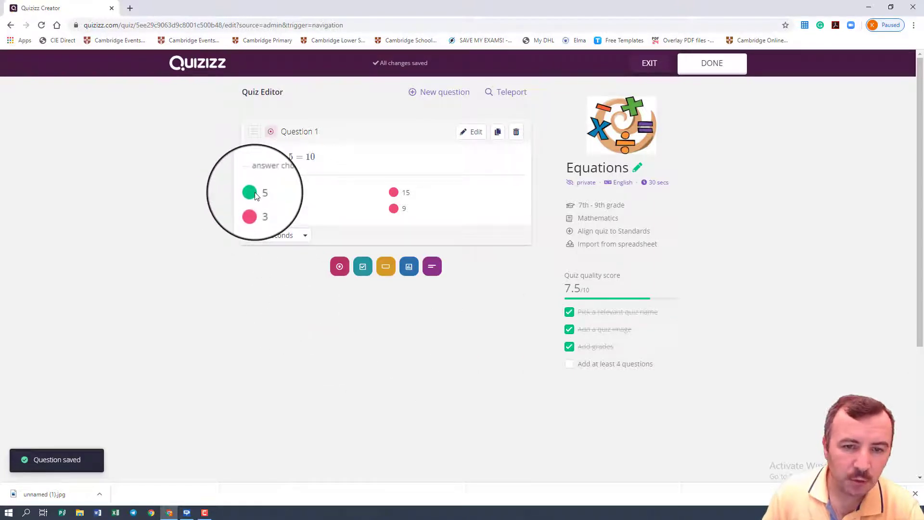
# Step: Add a checkbox question with the text "Which items below are used in mathematics?"
pyautogui.click(448, 96)
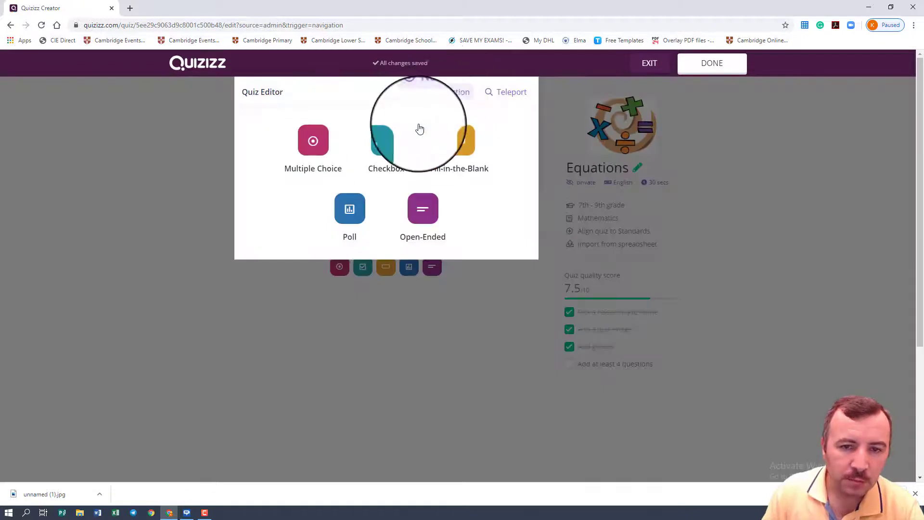
pyautogui.click(393, 145)
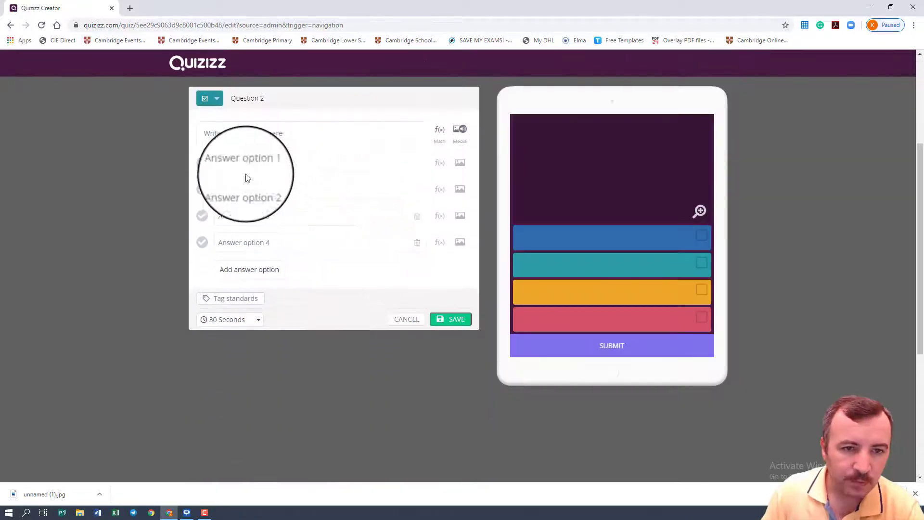
pyautogui.click(236, 137)
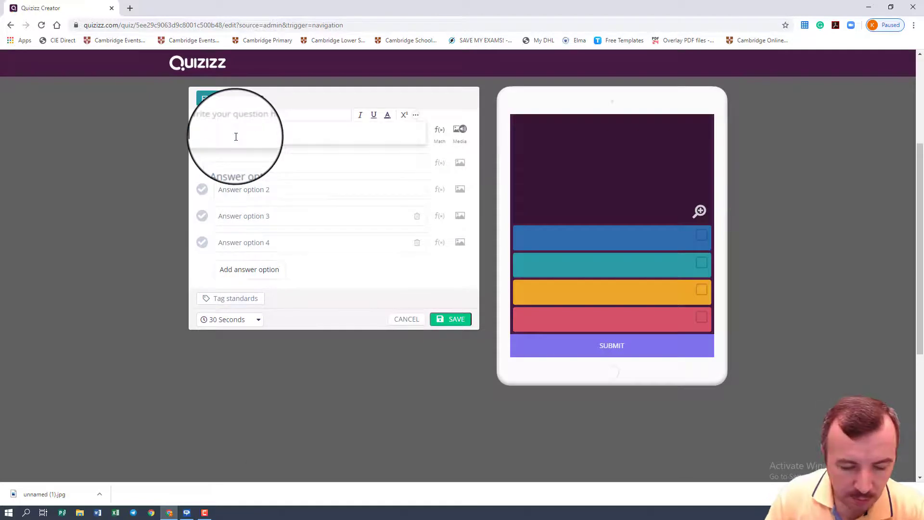
pyautogui.write('Whic')
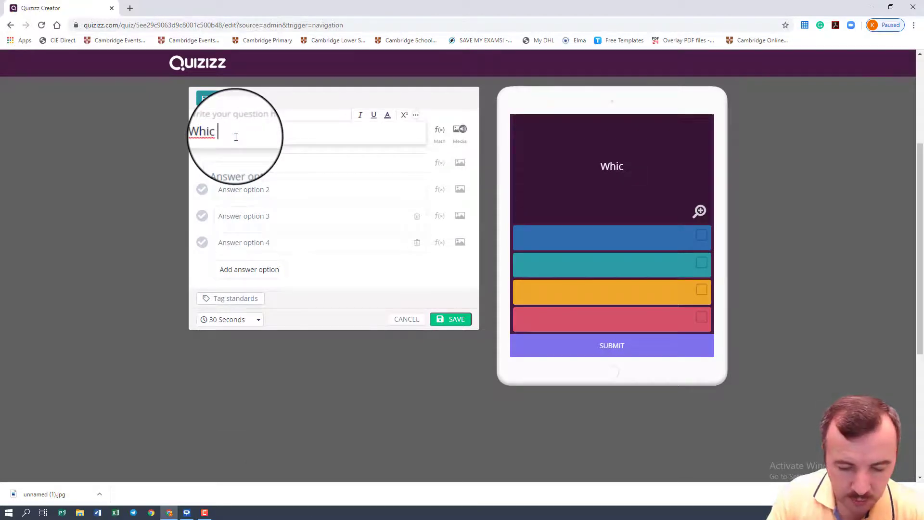
pyautogui.write(' items ')
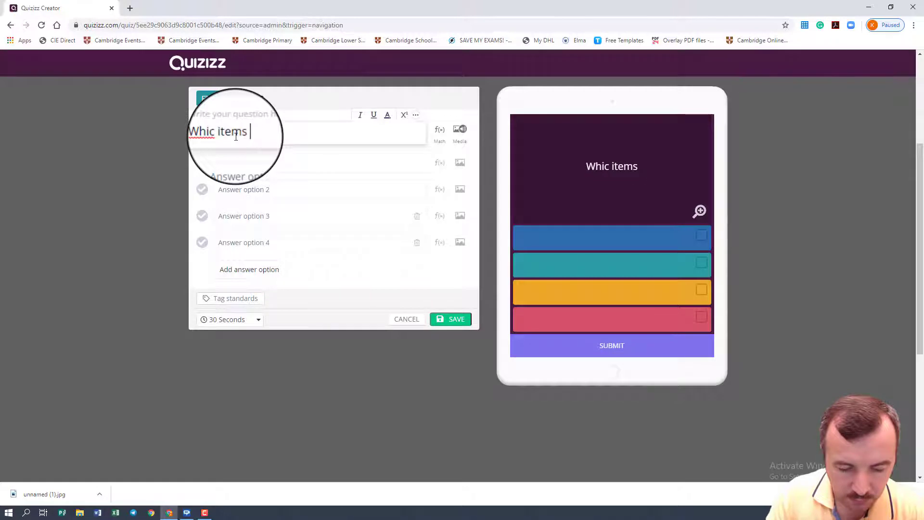
pyautogui.write('below a')
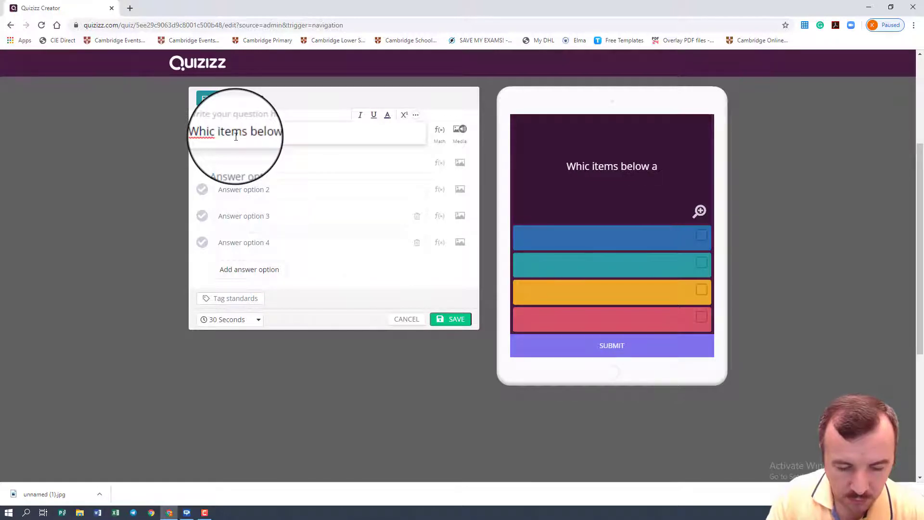
pyautogui.write('re used')
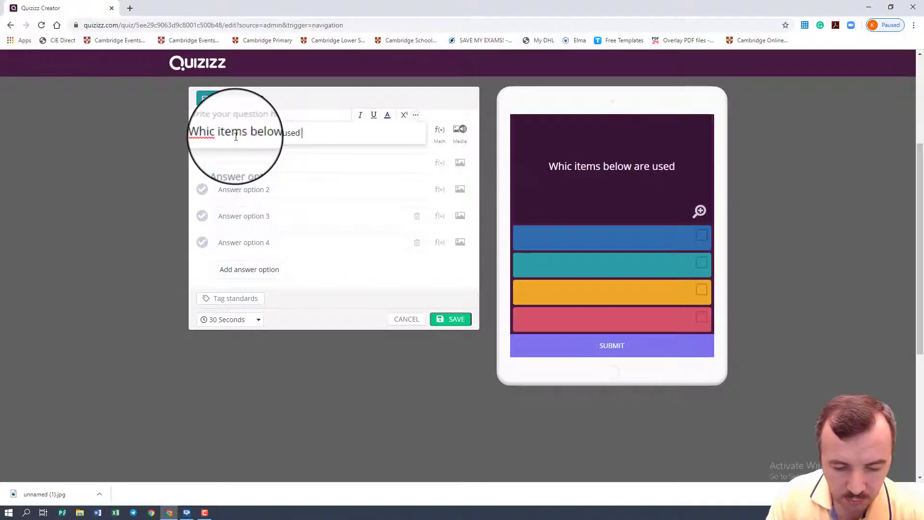
pyautogui.write(' in math')
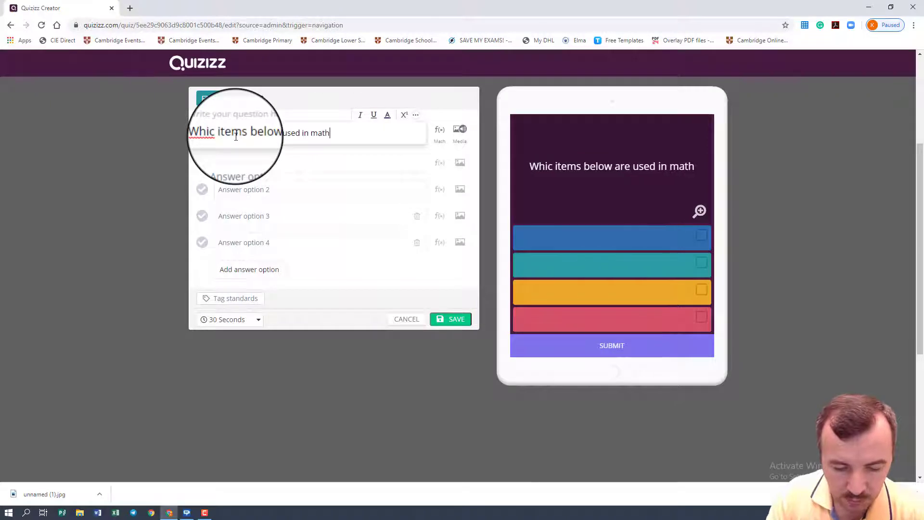
pyautogui.write('ematic')
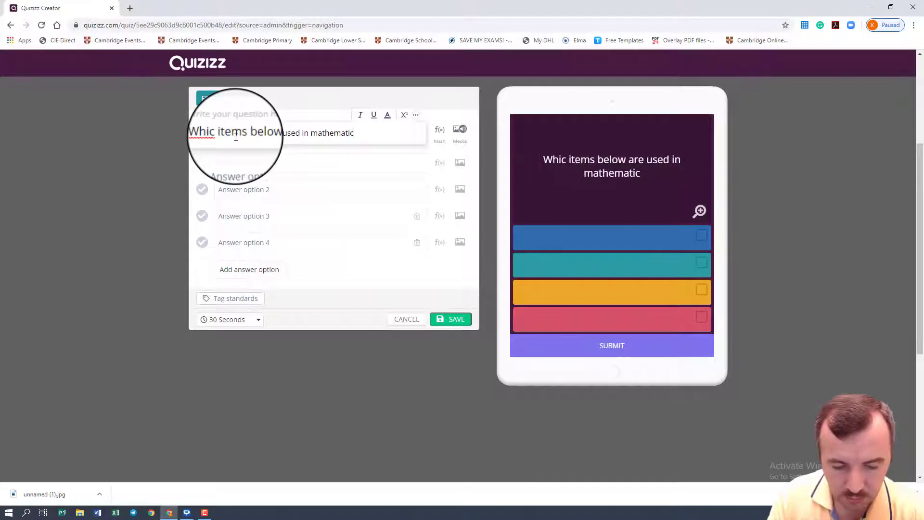
pyautogui.write('s')
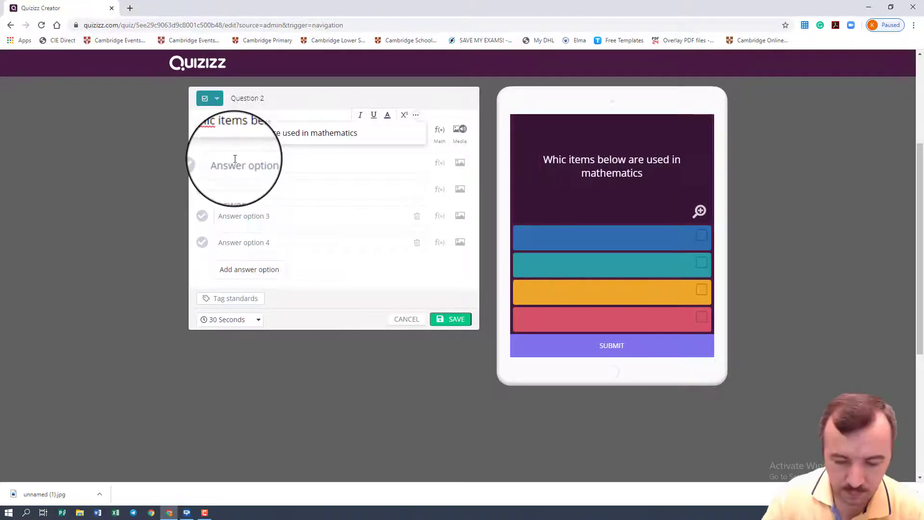
pyautogui.write('?')
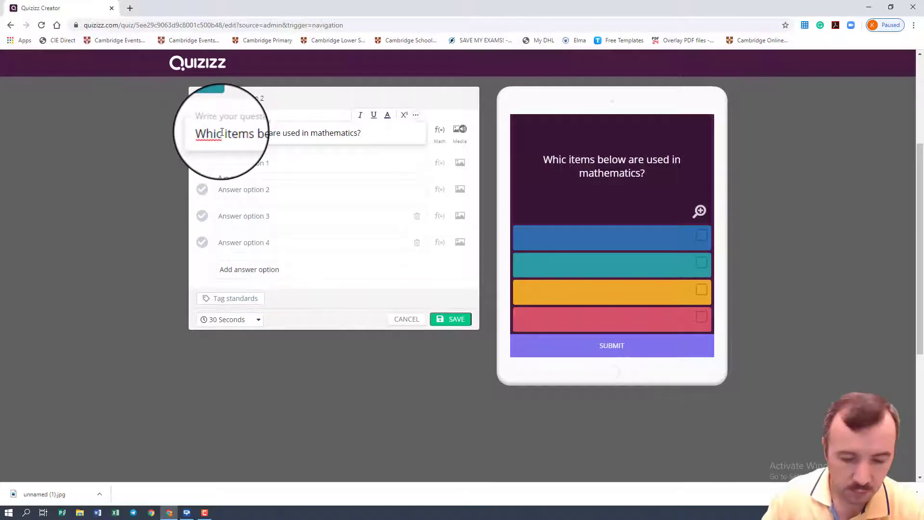
pyautogui.click(222, 131)
pyautogui.write('h')
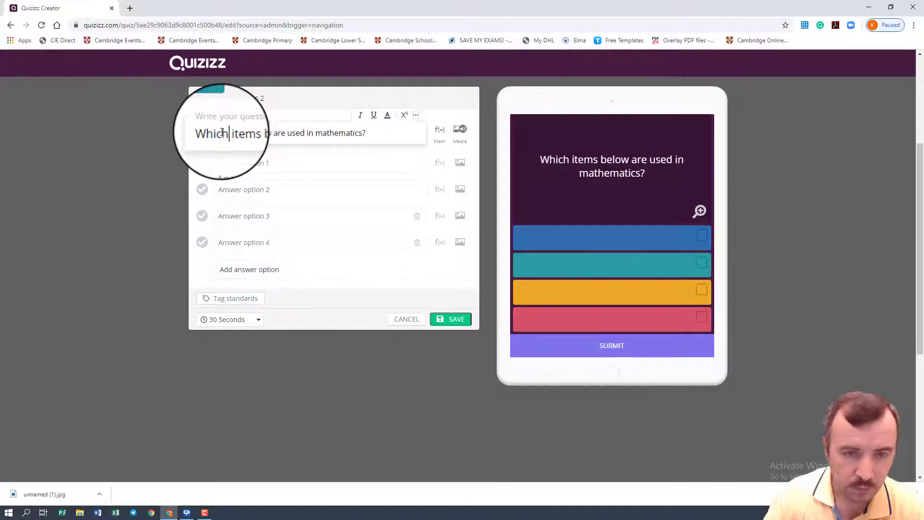
# Step: Fill in the checkbox question's four answer options with compass, map, set square and ruler
pyautogui.click(262, 166)
pyautogui.write('comp')
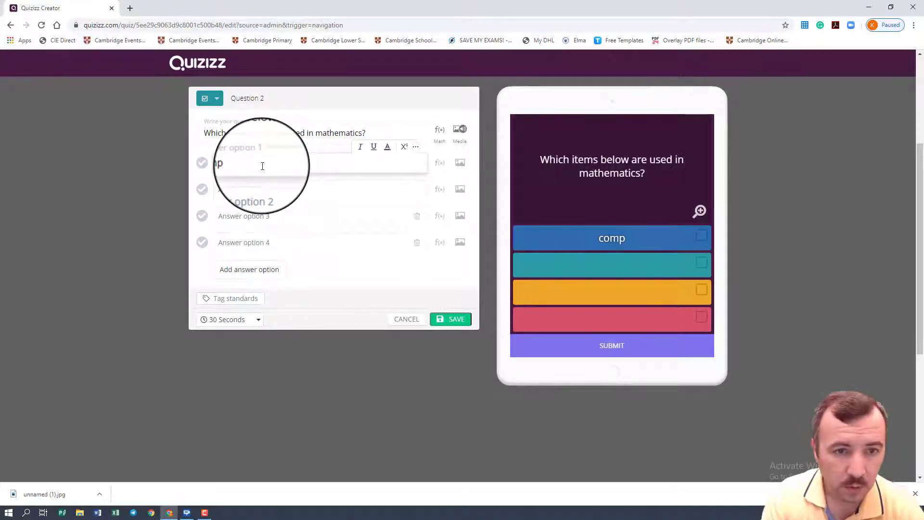
pyautogui.write('ass')
pyautogui.click(267, 188)
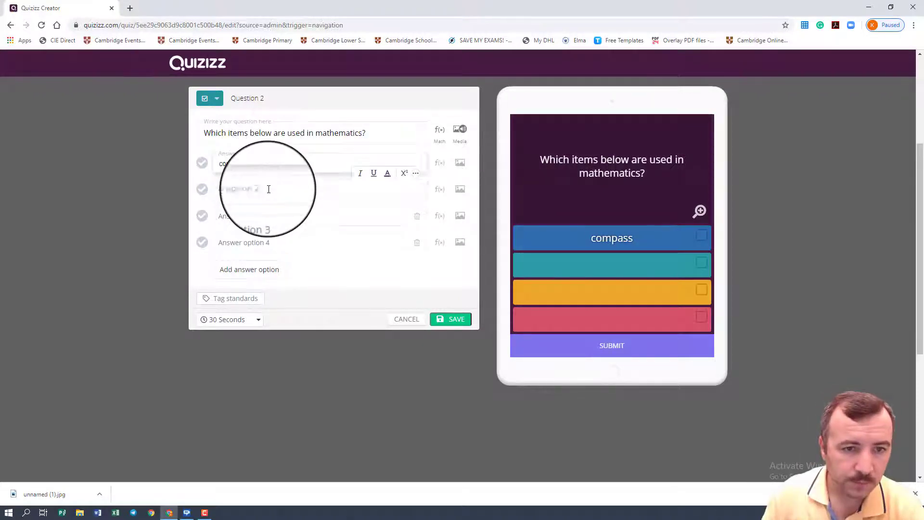
pyautogui.write('map')
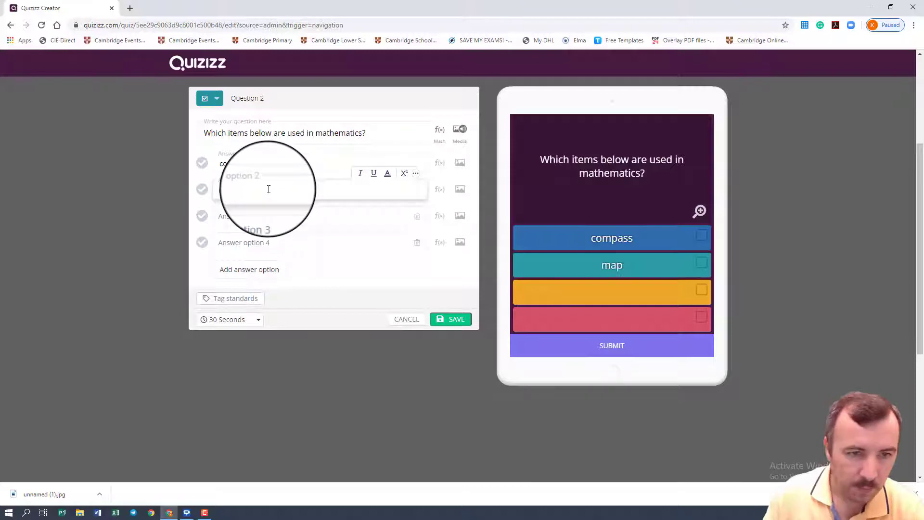
pyautogui.click(302, 222)
pyautogui.write('se')
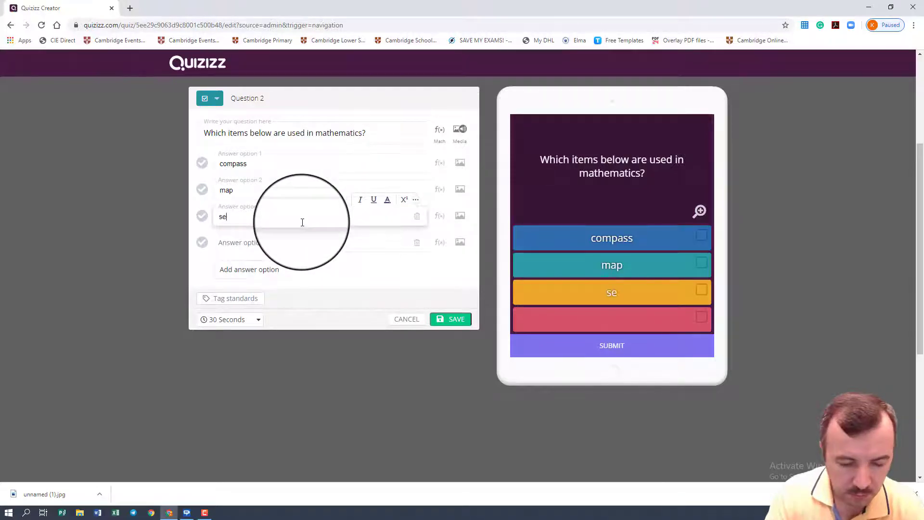
pyautogui.write('t square')
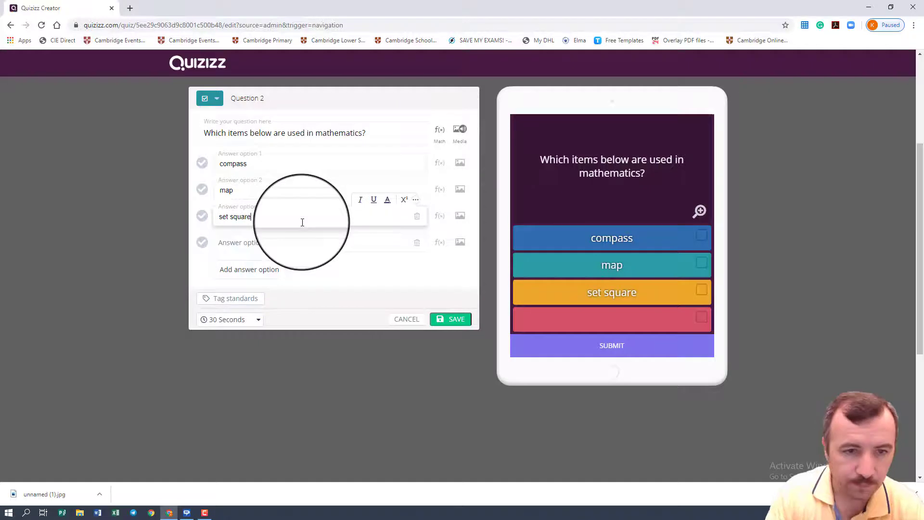
pyautogui.scroll(1, 308, 221)
pyautogui.click(240, 296)
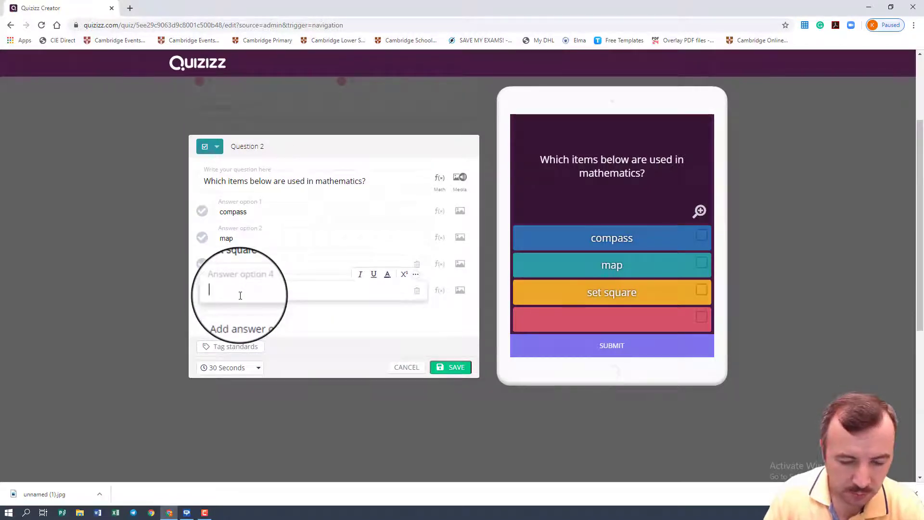
pyautogui.write('ruler')
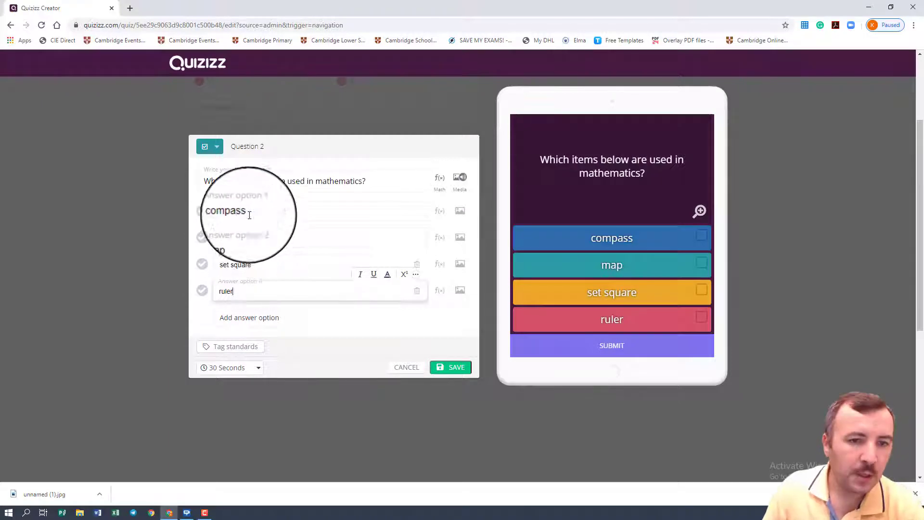
# Step: Mark compass, set square and ruler as the correct answers and save the checkbox question
pyautogui.click(206, 291)
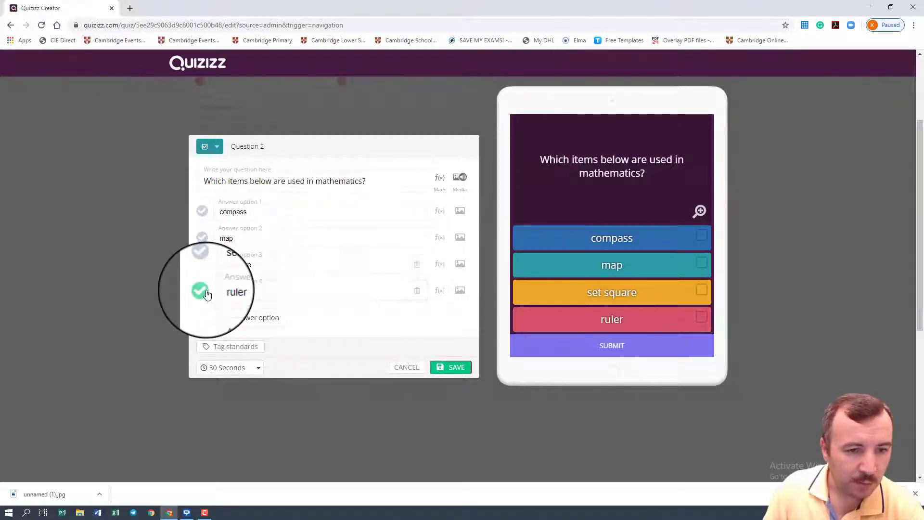
pyautogui.click(202, 264)
pyautogui.click(203, 216)
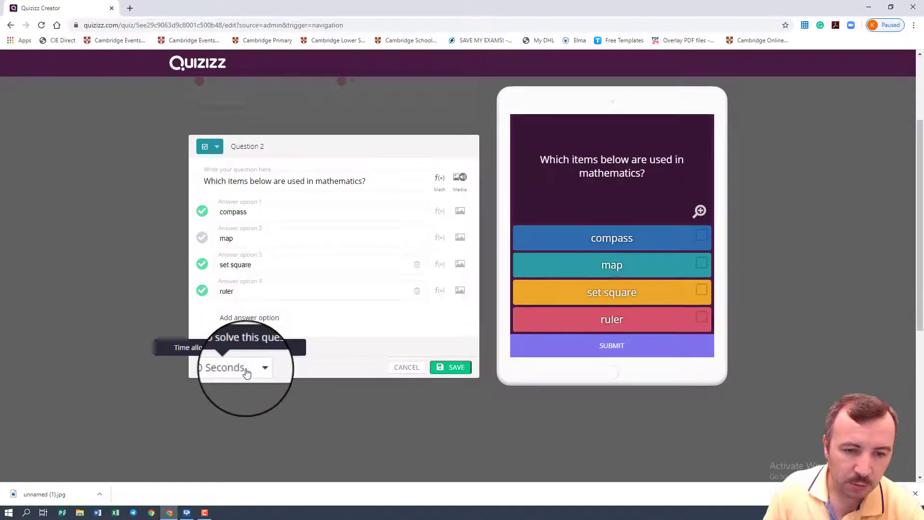
pyautogui.click(454, 369)
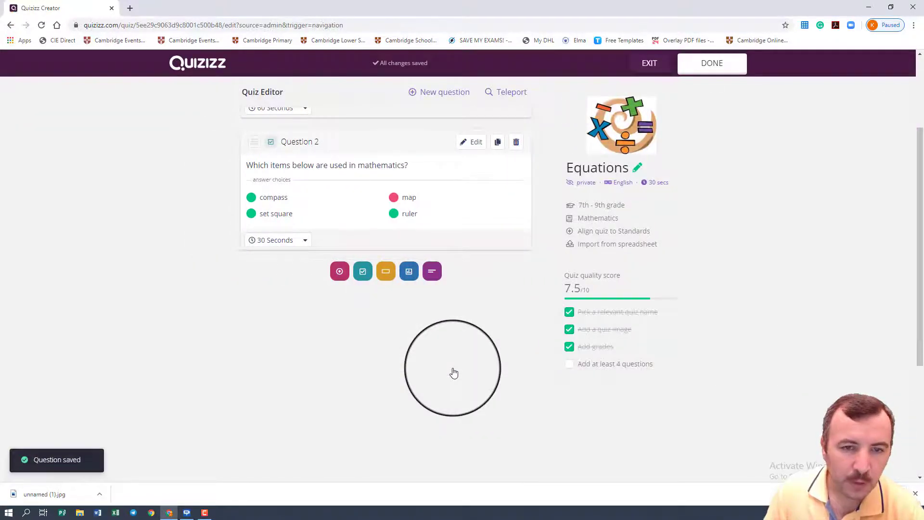
# Step: Add a new multiple-choice question with the text "Find x."
pyautogui.scroll(3, 341, 159)
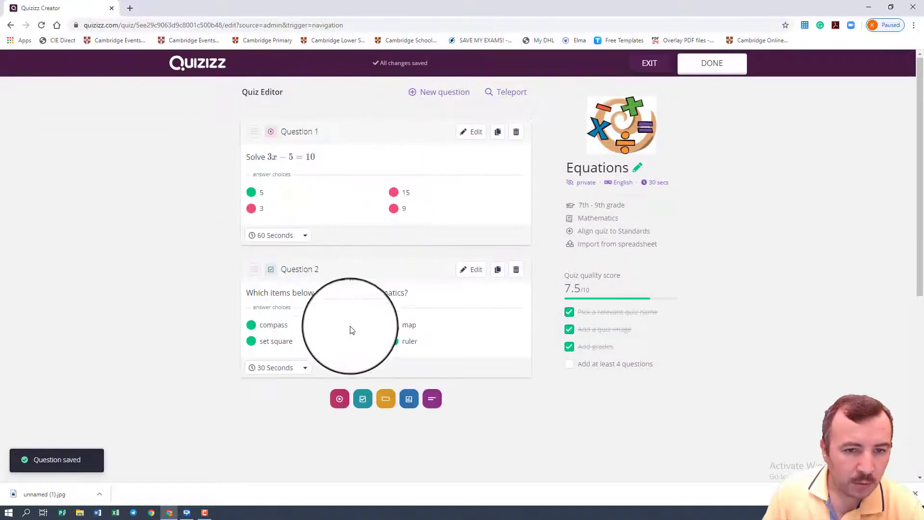
pyautogui.click(439, 92)
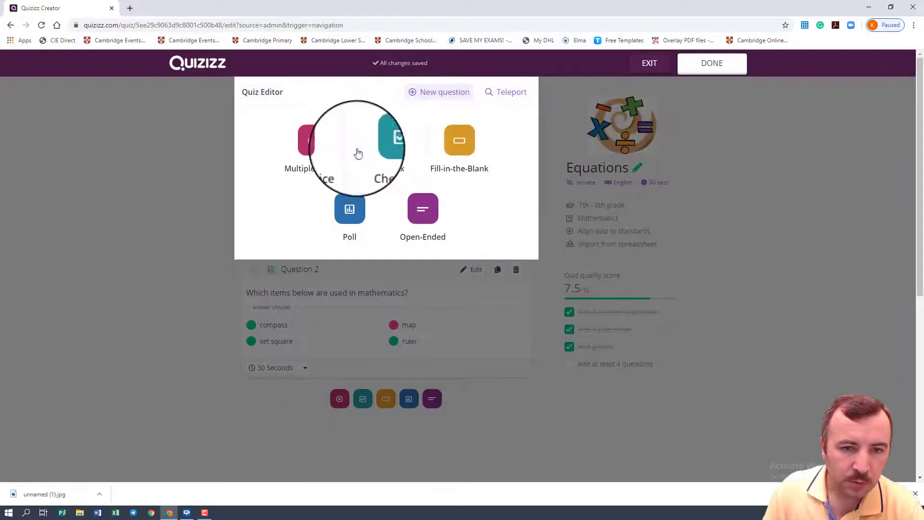
pyautogui.click(322, 154)
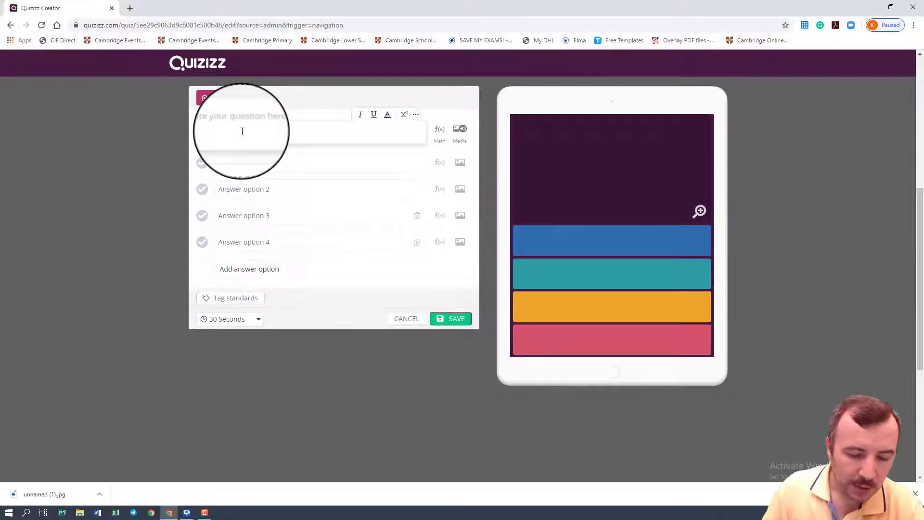
pyautogui.write('Solve')
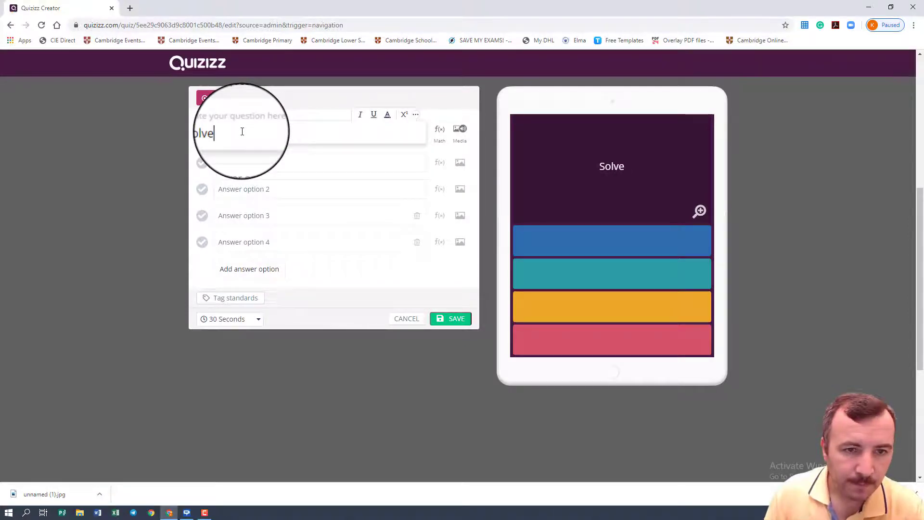
pyautogui.moveTo(231, 132); pyautogui.dragTo(199, 131)
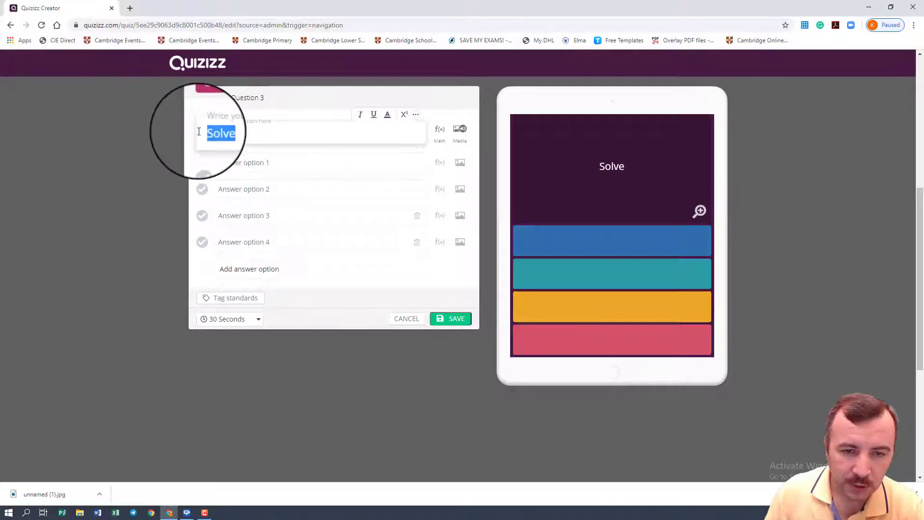
pyautogui.press('BackSpace')
pyautogui.write('ind x')
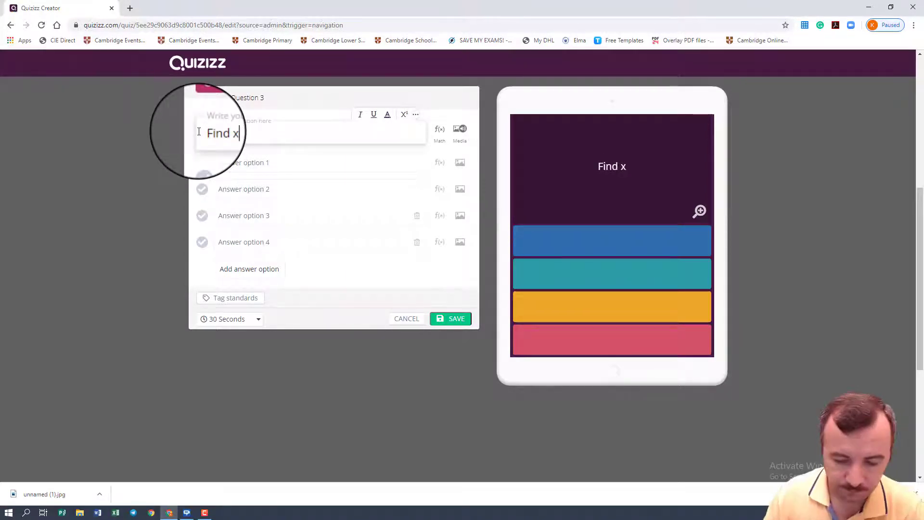
pyautogui.write('.')
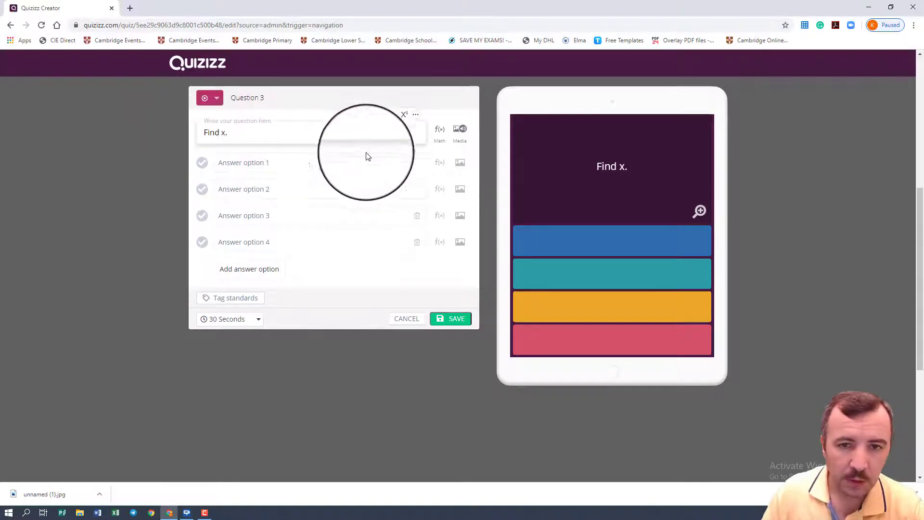
# Step: Insert the math expression 2x − 1 − x + 7 after the text of the "Find x." question
pyautogui.click(443, 134)
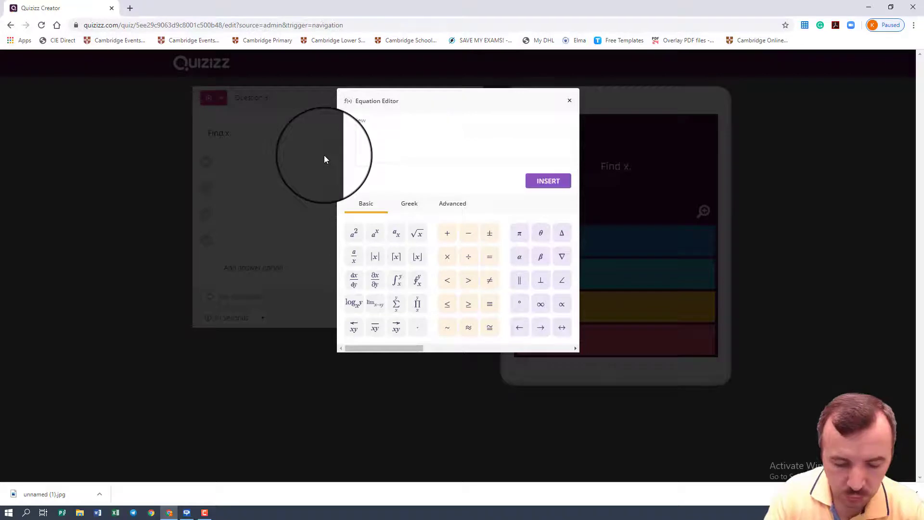
pyautogui.write('1 −')
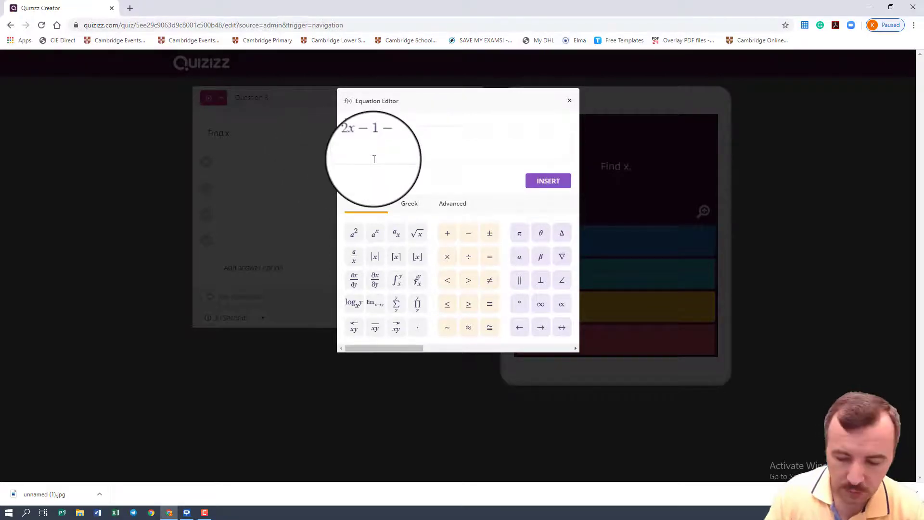
pyautogui.write('-x')
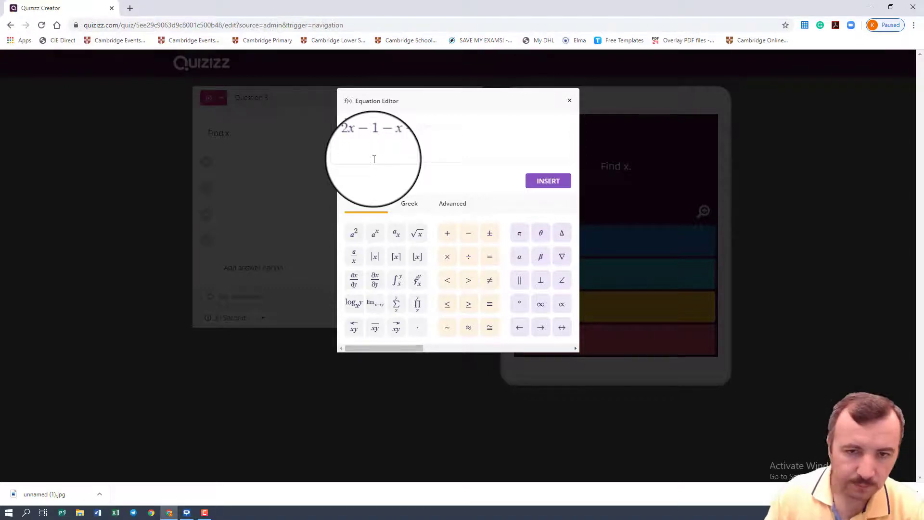
pyautogui.write('+7')
pyautogui.click(548, 181)
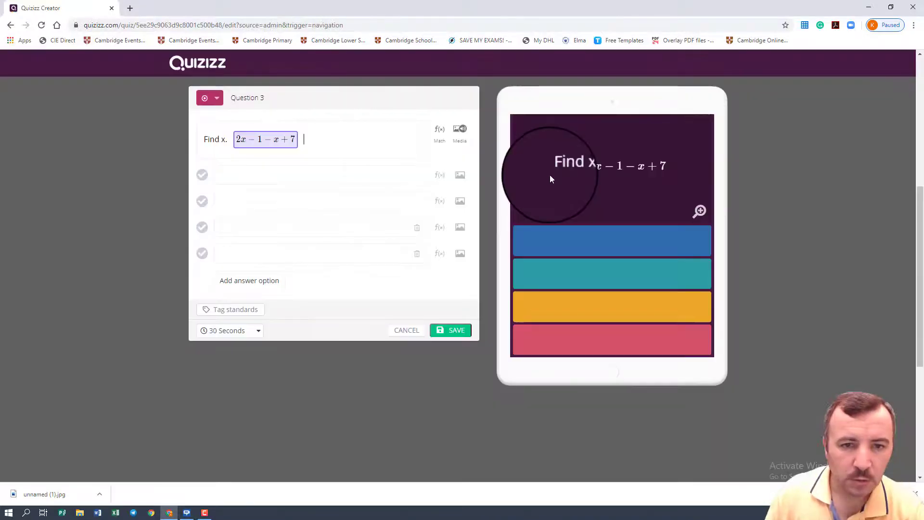
# Step: Fill in the four answer options of the "Find x." question with 5, 7, 8 and 4
pyautogui.click(239, 175)
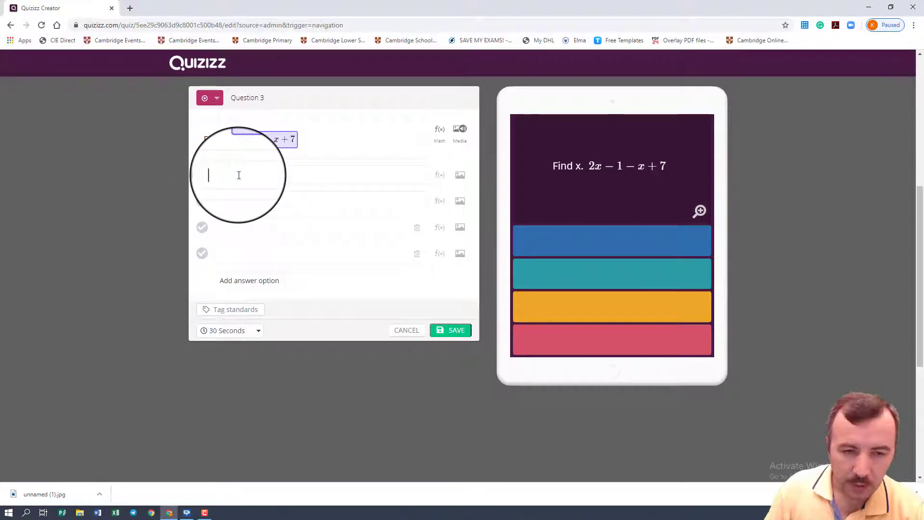
pyautogui.write('5')
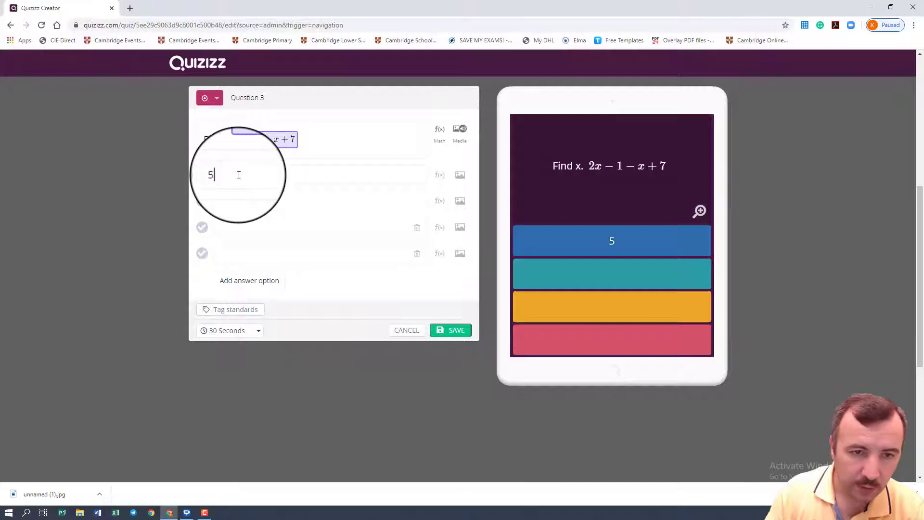
pyautogui.click(231, 200)
pyautogui.write('7')
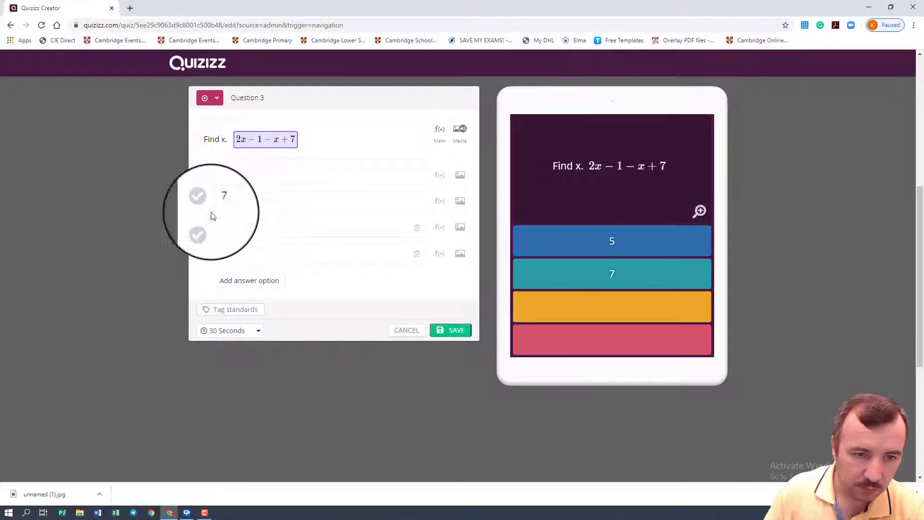
pyautogui.click(230, 221)
pyautogui.write('8')
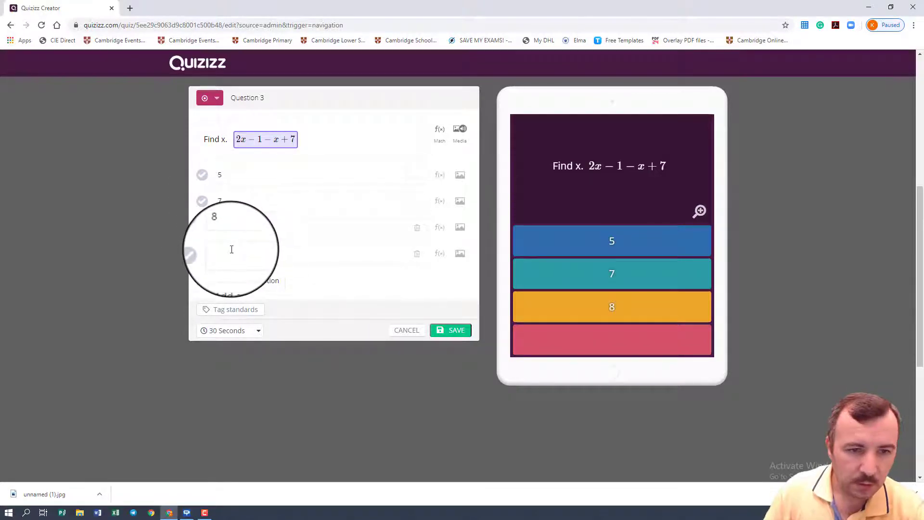
pyautogui.click(231, 248)
pyautogui.write('4')
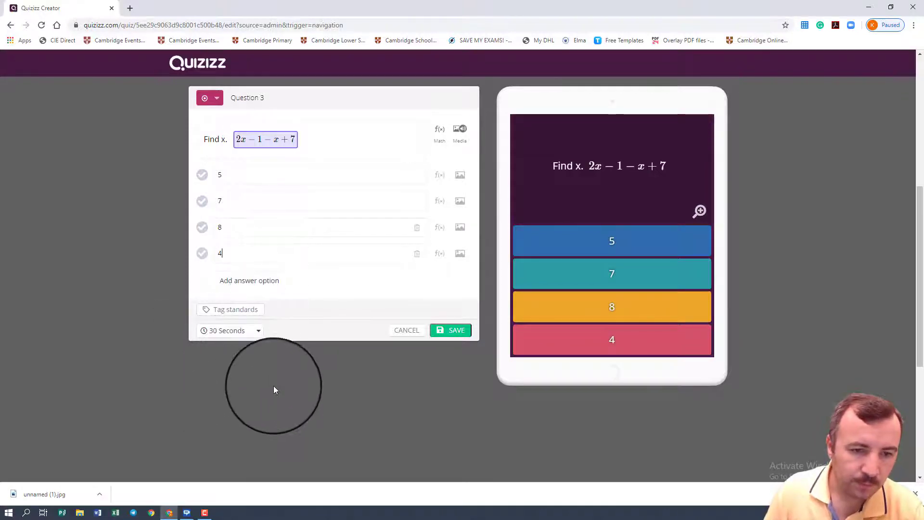
# Step: Save the "Find x." question with a 2-minute time limit and 8 marked as the correct answer
pyautogui.click(217, 338)
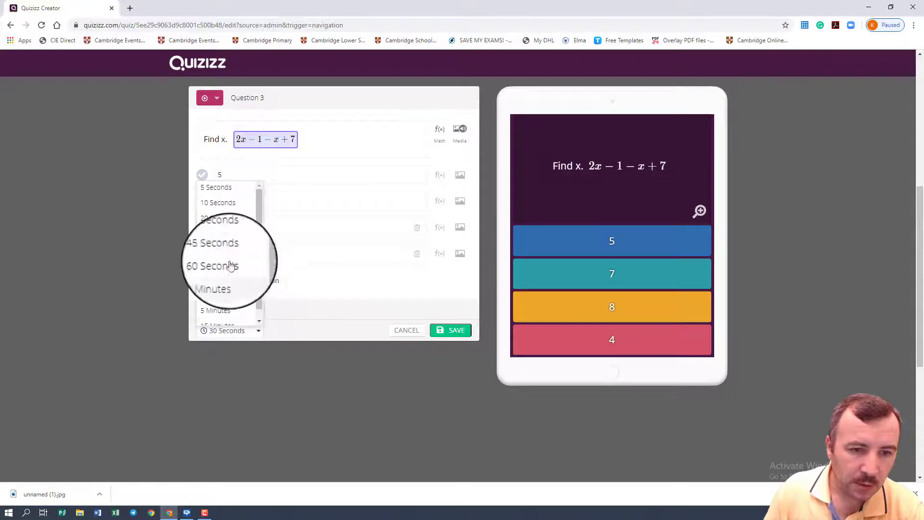
pyautogui.click(218, 282)
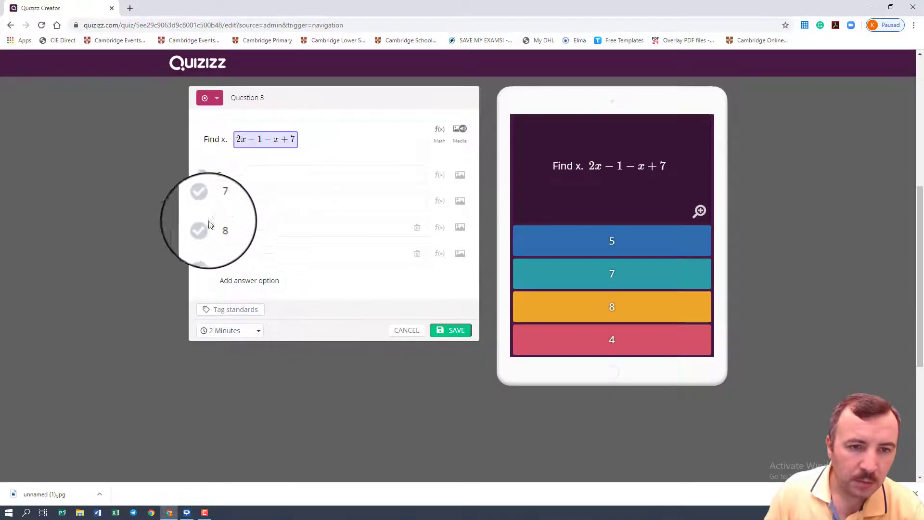
pyautogui.click(202, 227)
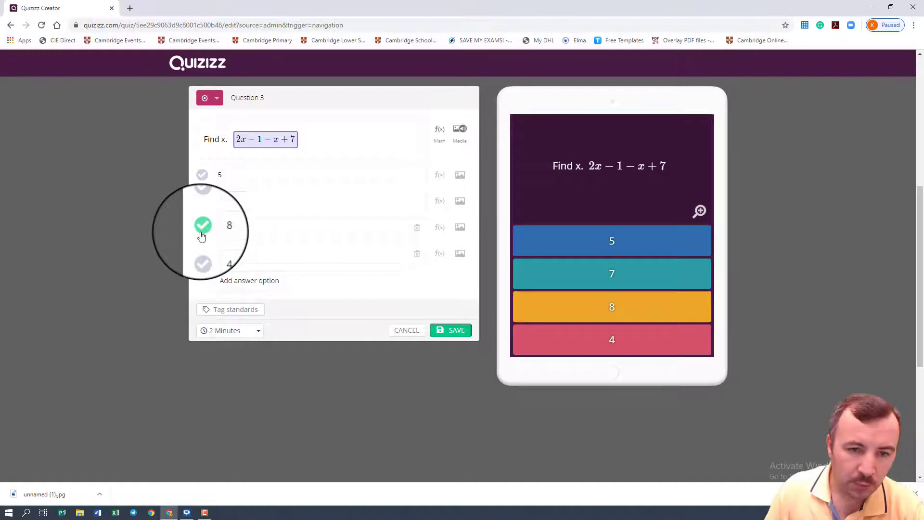
pyautogui.click(443, 332)
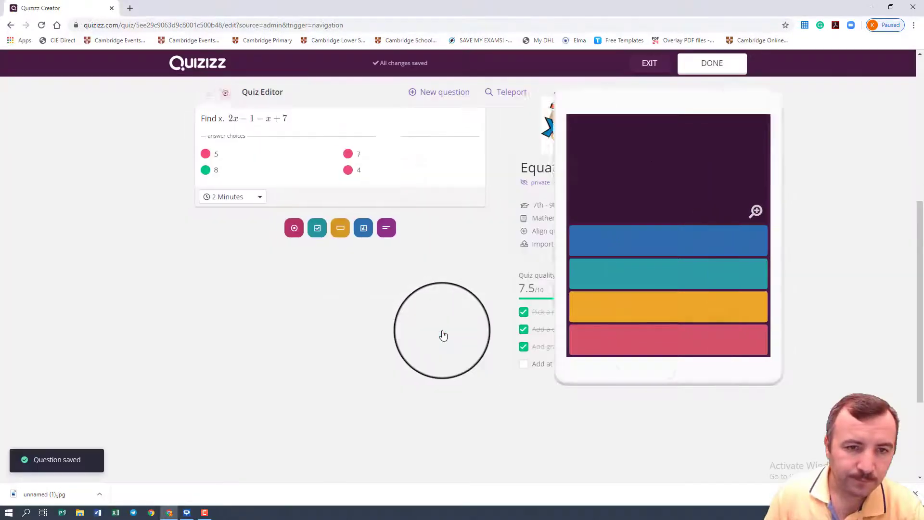
# Step: Add a fourth, multiple-choice question containing the math expression 5x + 3 = 3x + 17
pyautogui.scroll(6, 442, 335)
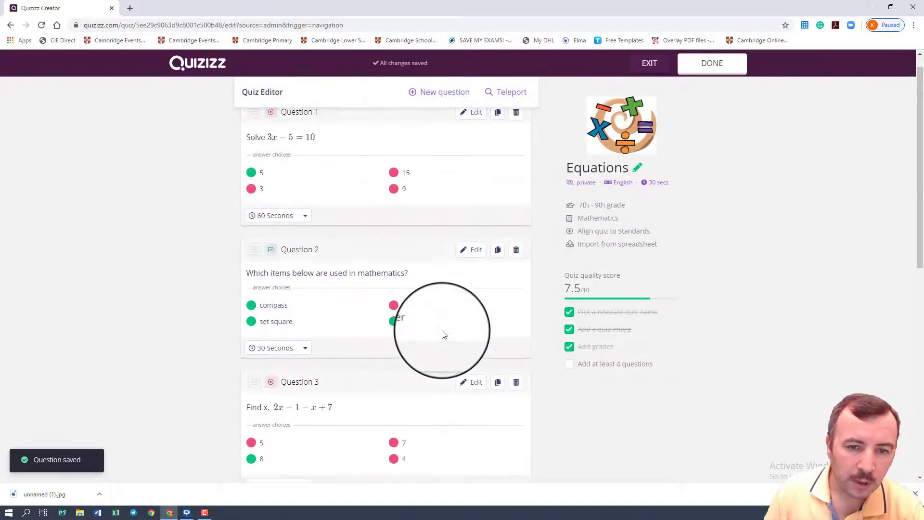
pyautogui.scroll(-6, 444, 335)
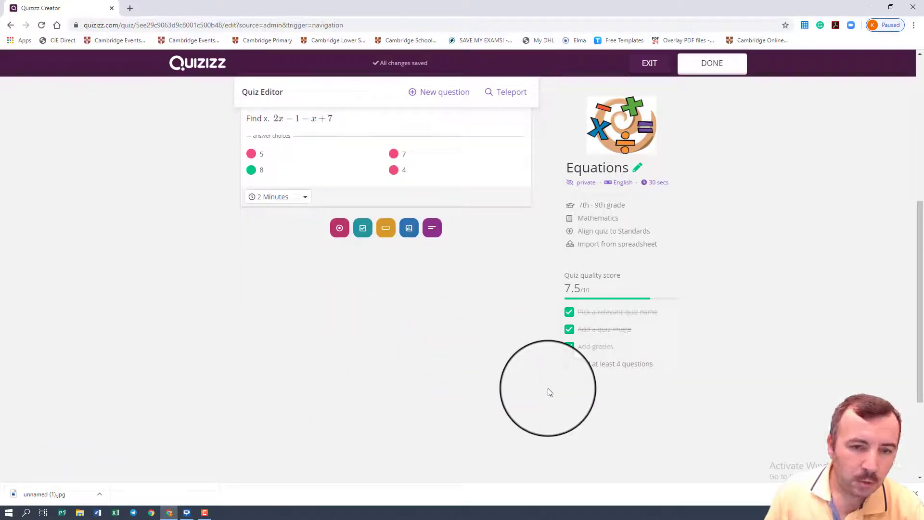
pyautogui.scroll(6, 435, 313)
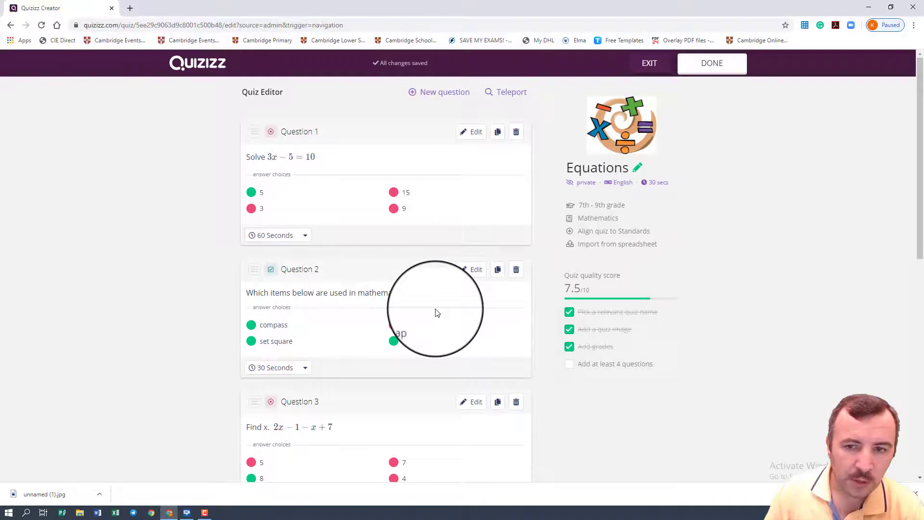
pyautogui.scroll(-4, 435, 312)
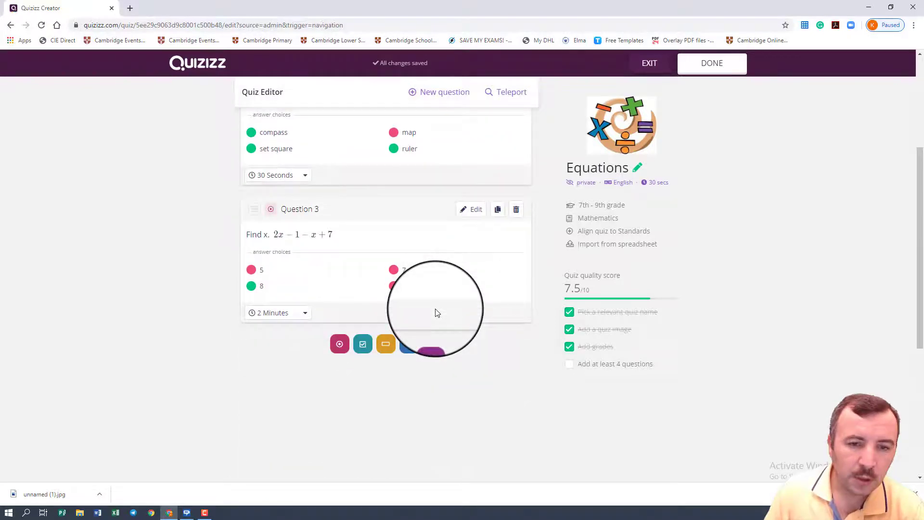
pyautogui.click(342, 342)
pyautogui.click(269, 137)
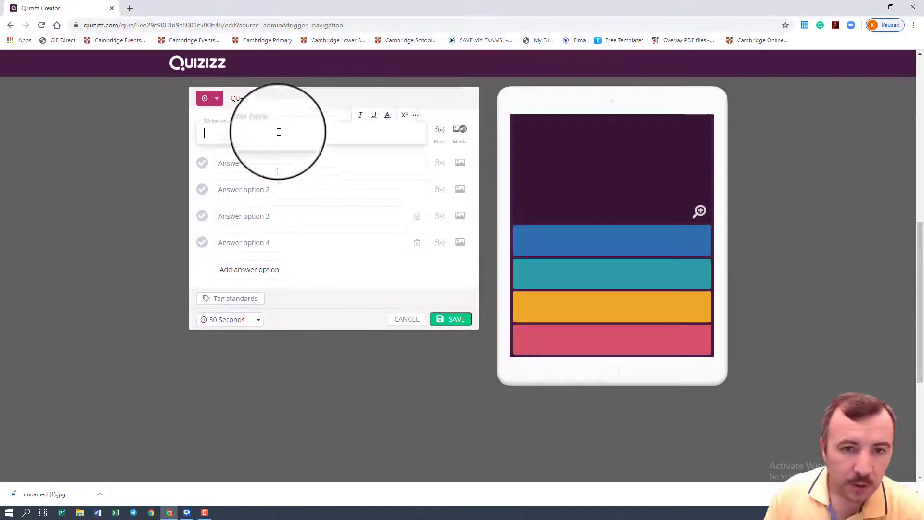
pyautogui.click(438, 140)
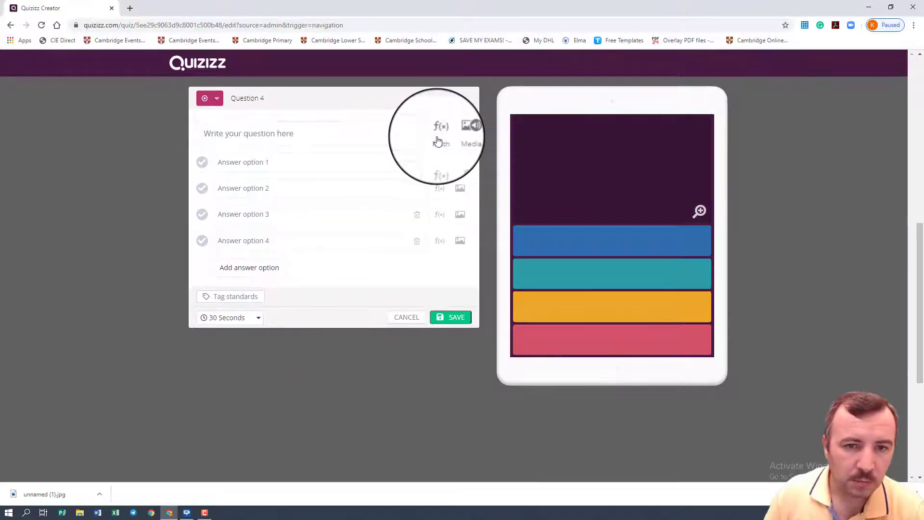
pyautogui.write('5x')
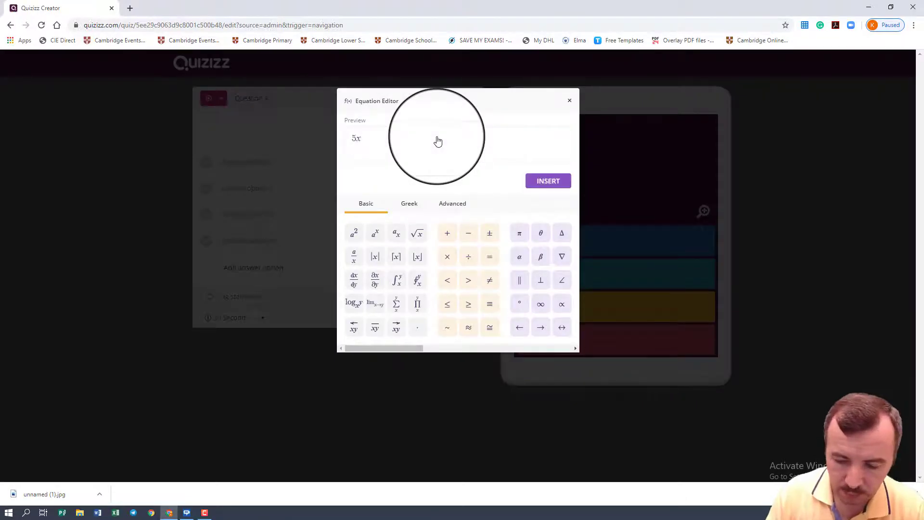
pyautogui.write('+3-')
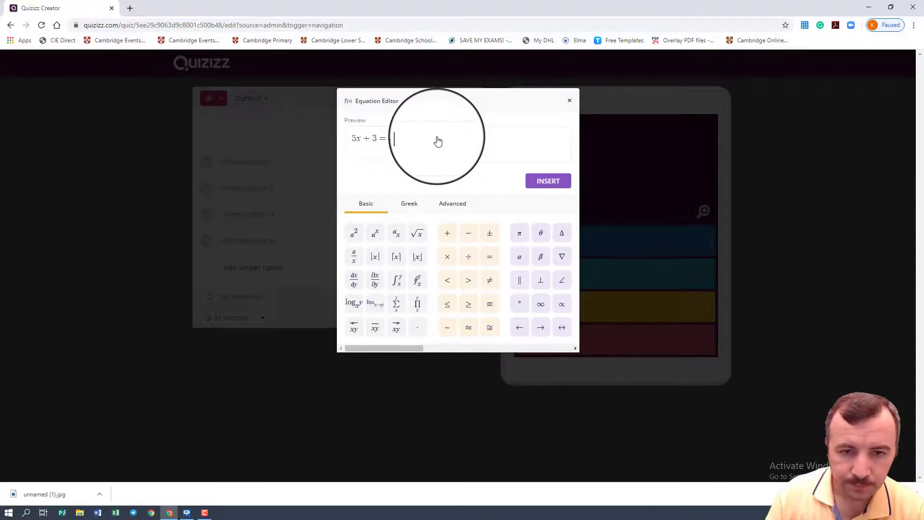
pyautogui.write('17')
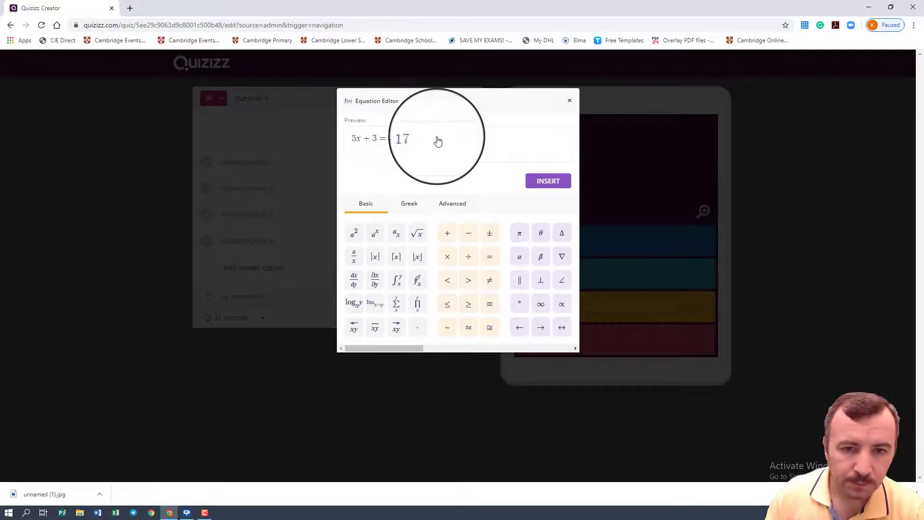
pyautogui.click(534, 181)
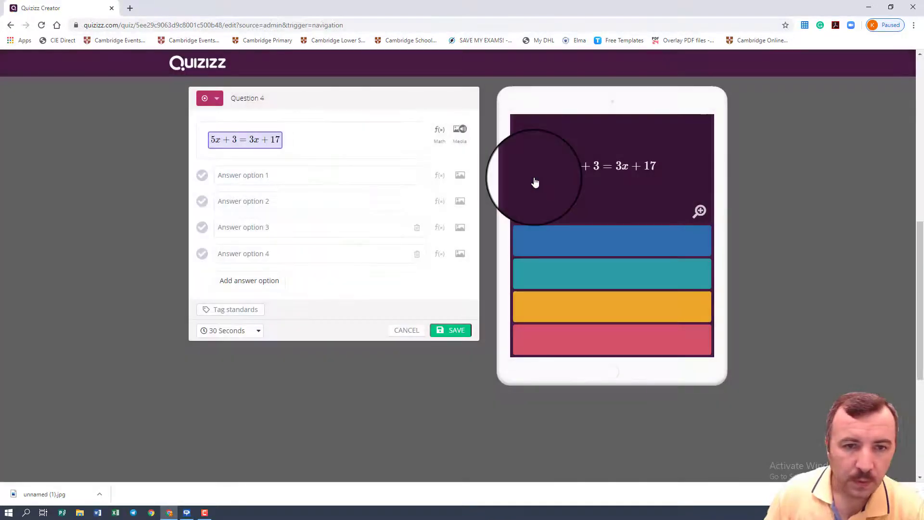
# Step: Add the text "Find the value of x." after the equation in the fourth question
pyautogui.write('Find')
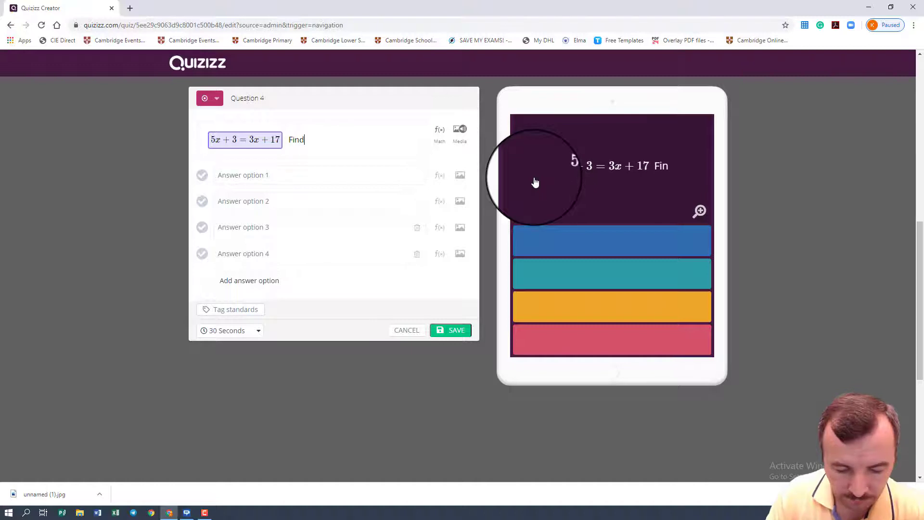
pyautogui.press('BackSpace')
pyautogui.press('BackSpace')
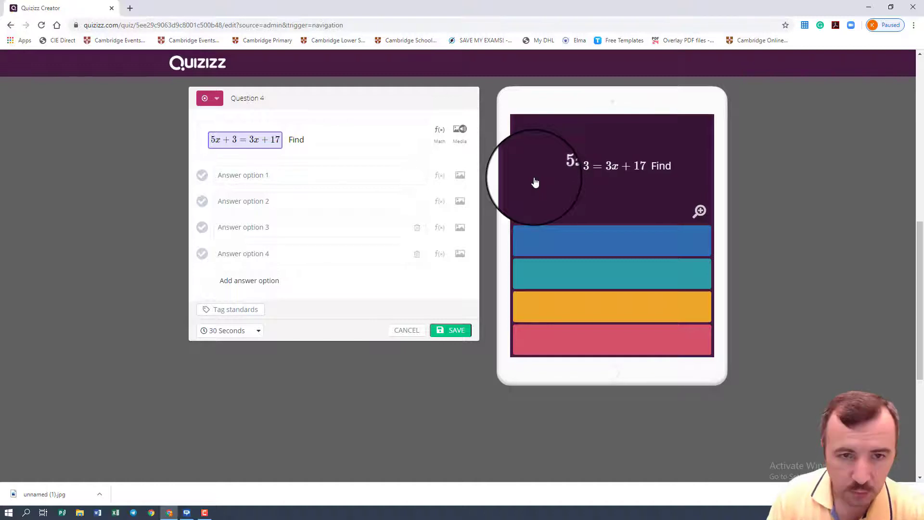
pyautogui.write('d the')
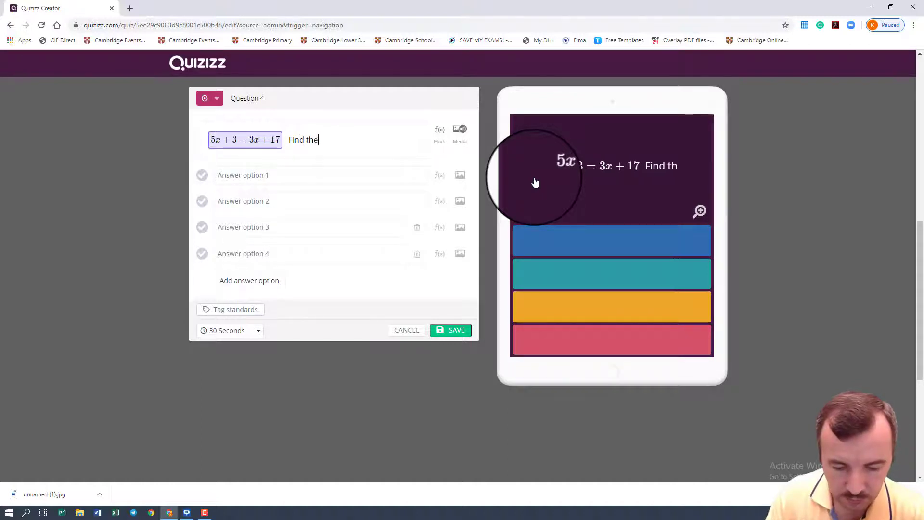
pyautogui.write(' value')
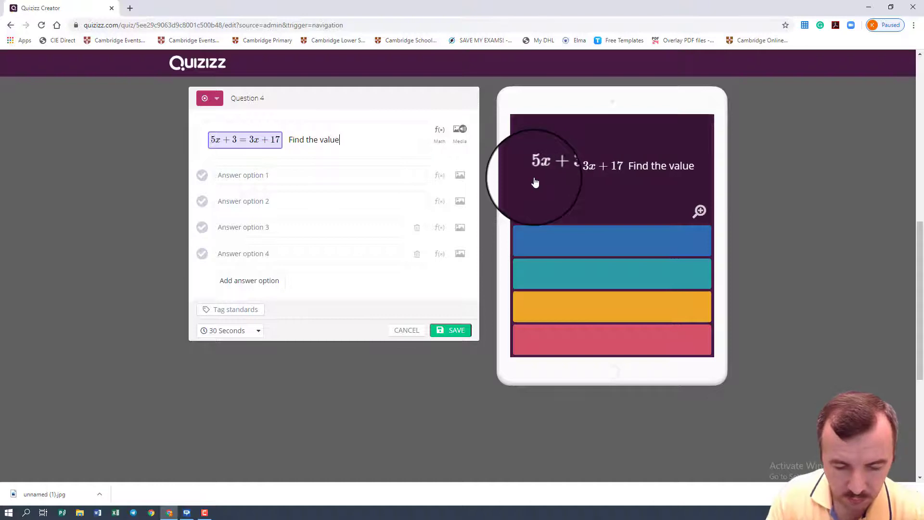
pyautogui.write(' of x')
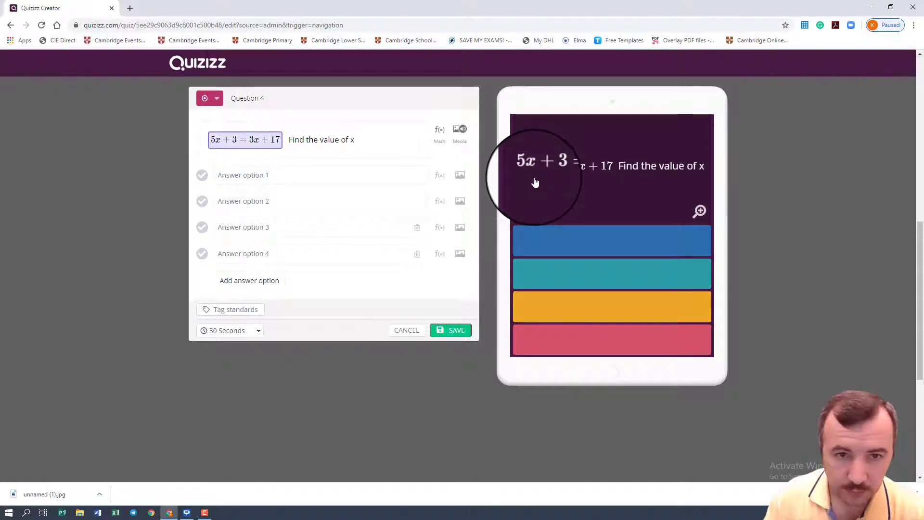
pyautogui.write('.')
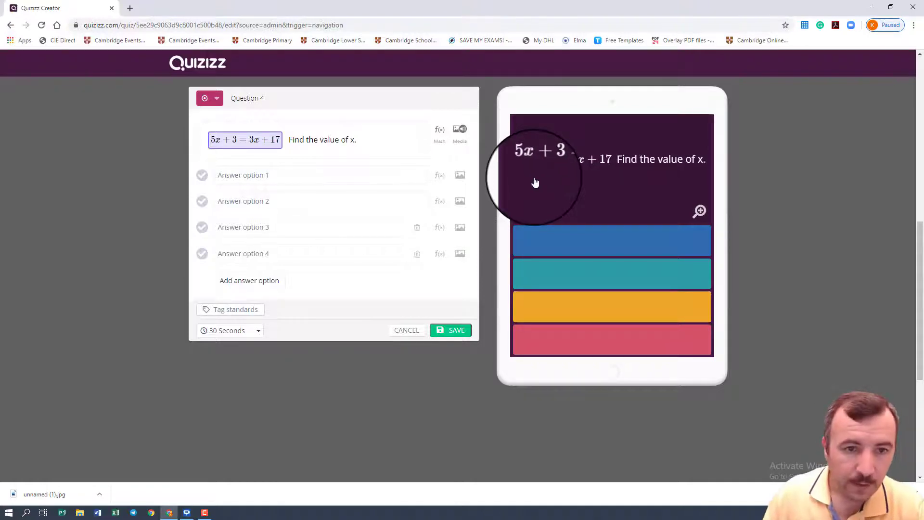
# Step: Fill in the four answer options of the fourth question with 8, 17, 14 and 7
pyautogui.click(231, 174)
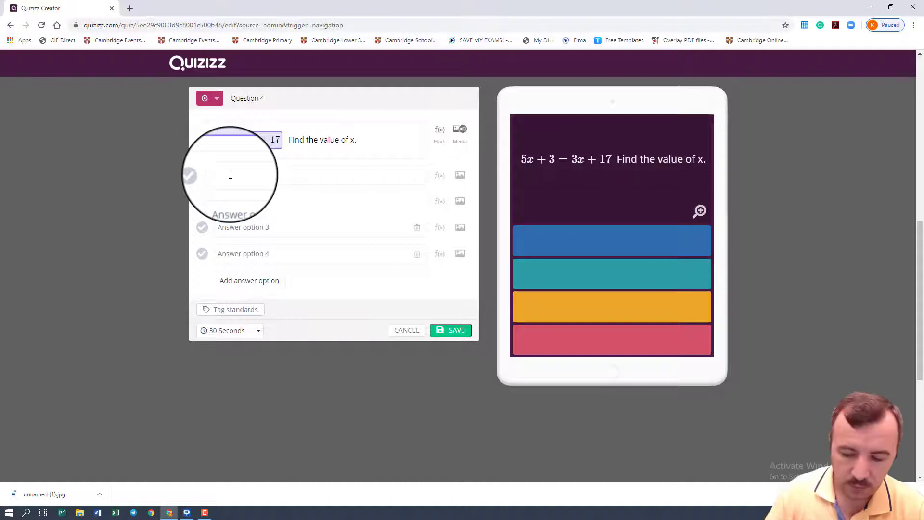
pyautogui.write('8')
pyautogui.click(228, 201)
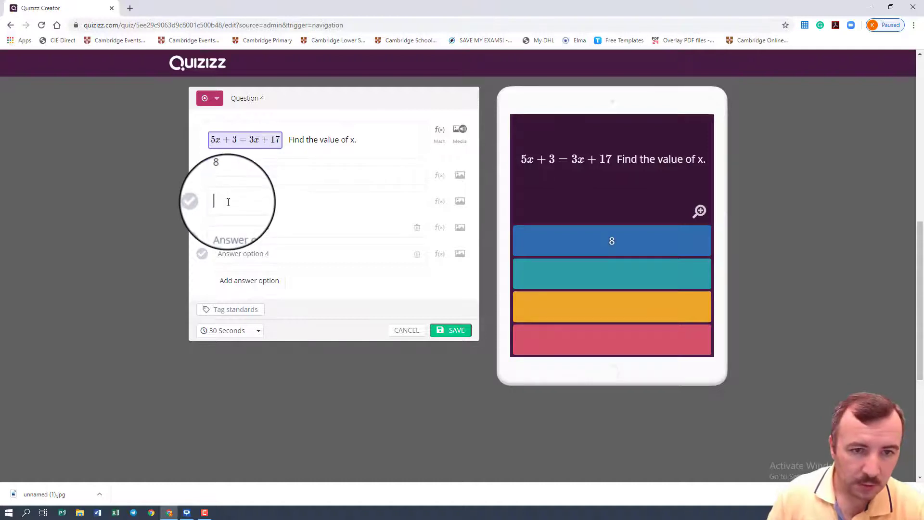
pyautogui.write('17')
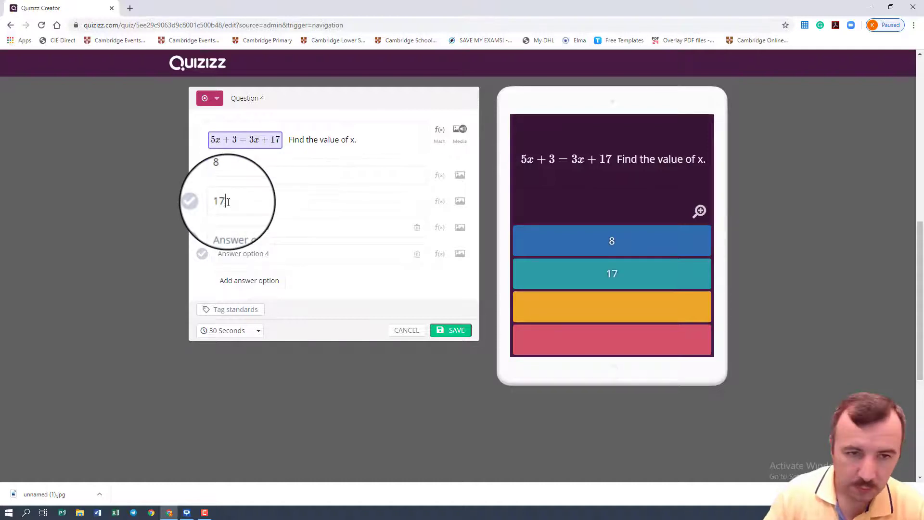
pyautogui.click(243, 229)
pyautogui.write('14')
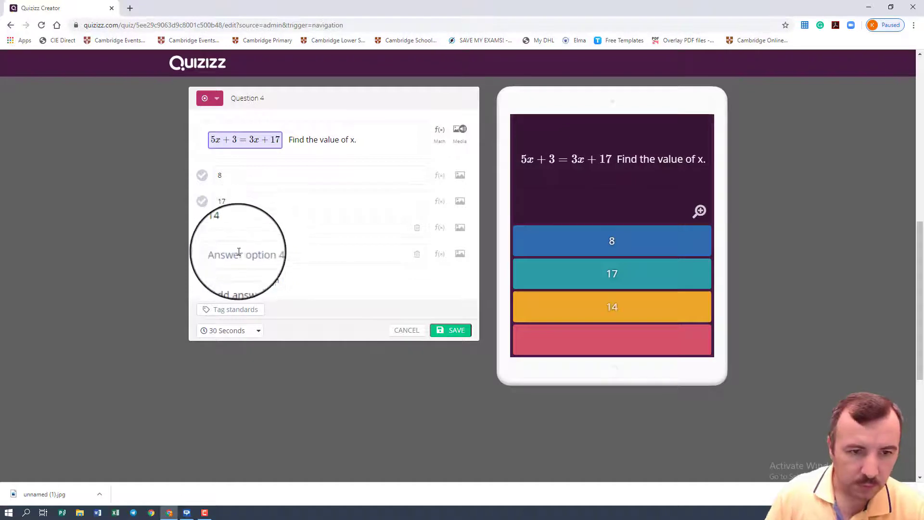
pyautogui.click(239, 255)
pyautogui.write('7')
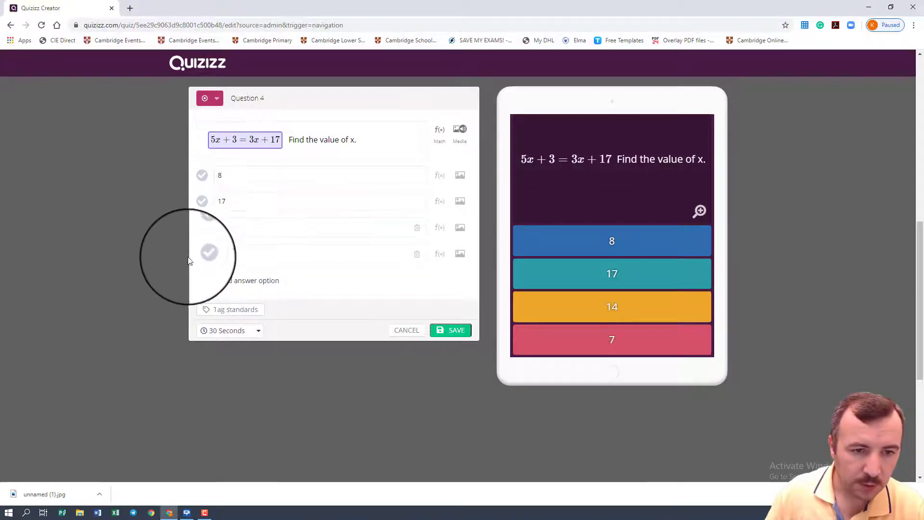
# Step: Save the fourth question with 7 as the correct answer and a 2-minute time limit, and finish the quiz
pyautogui.click(202, 254)
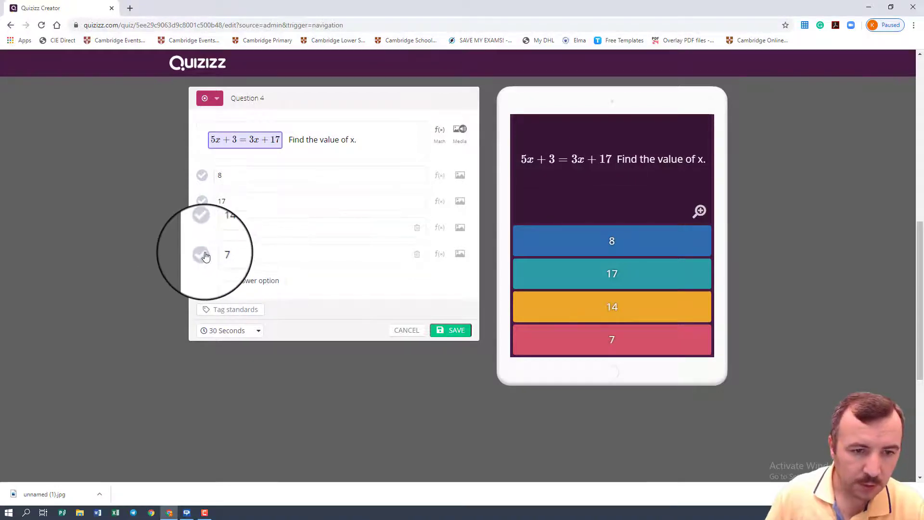
pyautogui.click(227, 332)
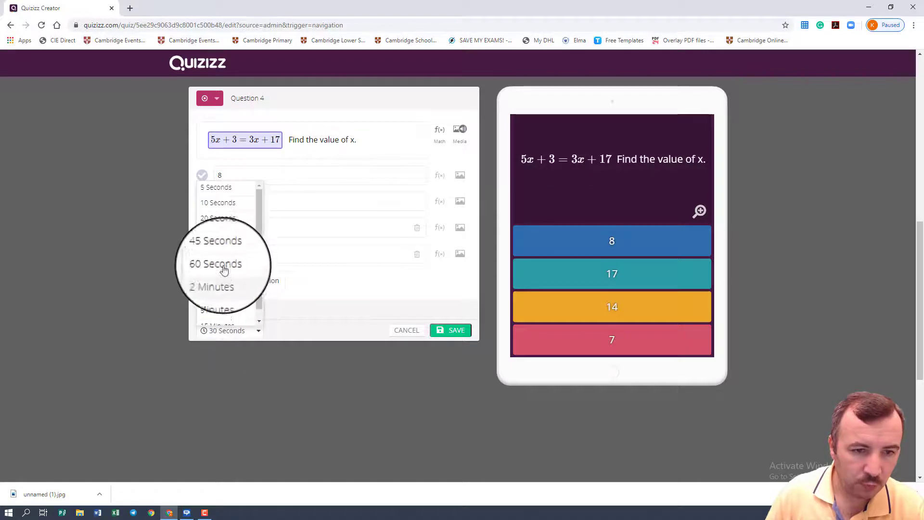
pyautogui.click(449, 331)
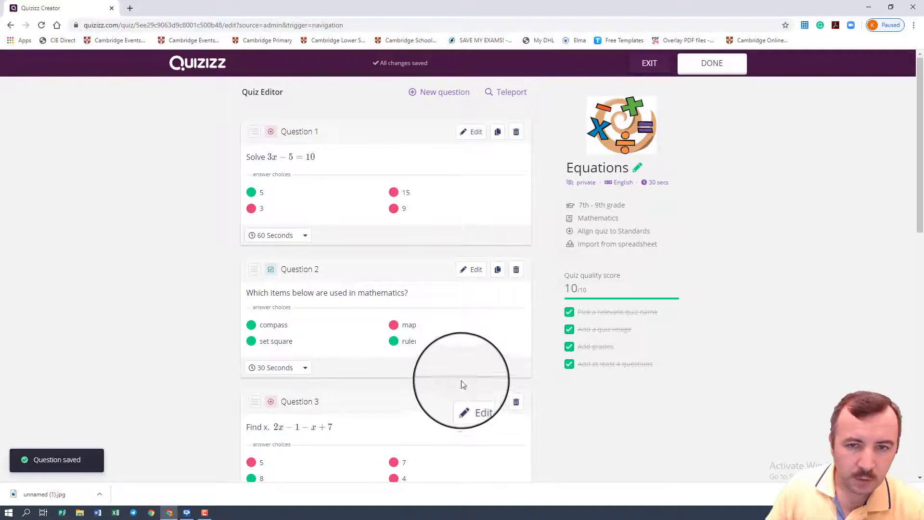
pyautogui.click(722, 70)
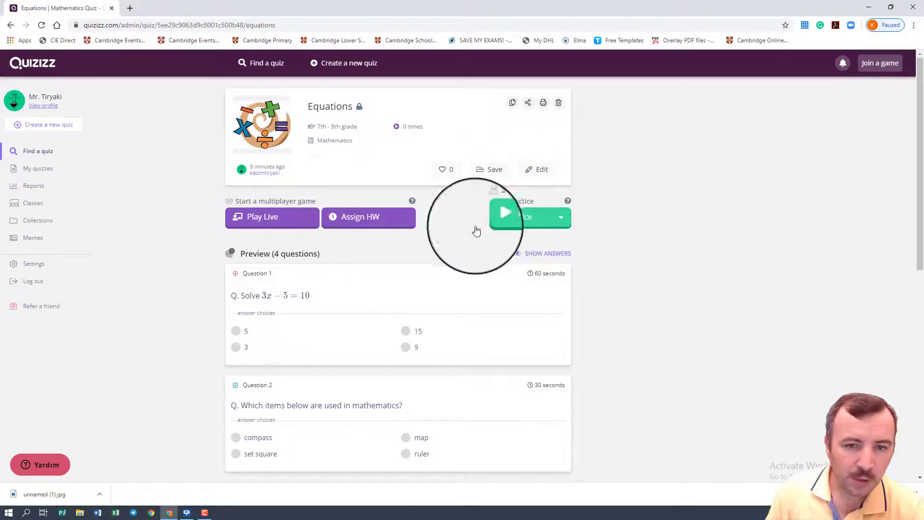
# Step: Open the homework assignment setup for the Equations quiz and view the class selection without assigning a class
pyautogui.click(369, 225)
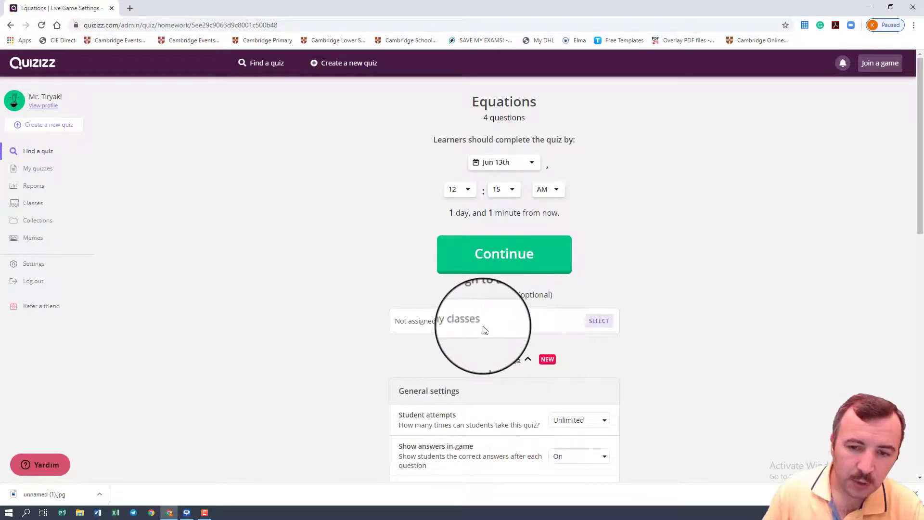
pyautogui.click(600, 321)
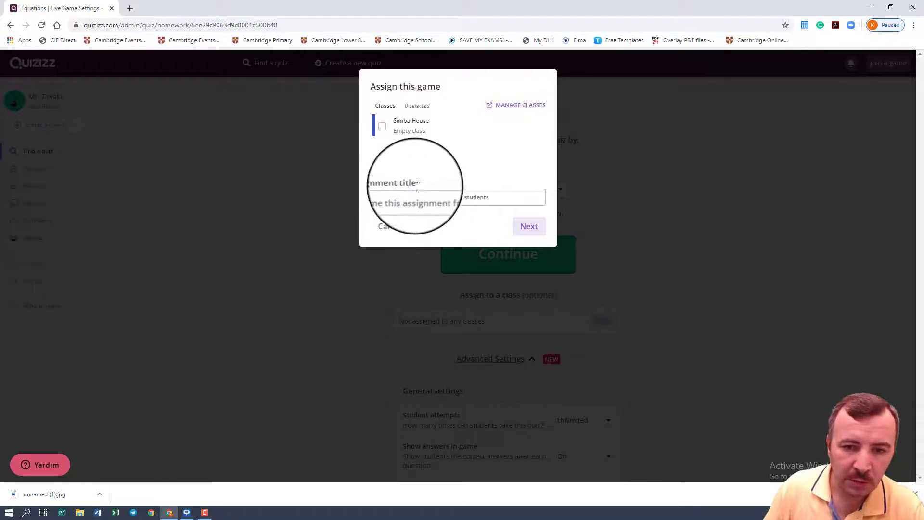
pyautogui.click(394, 230)
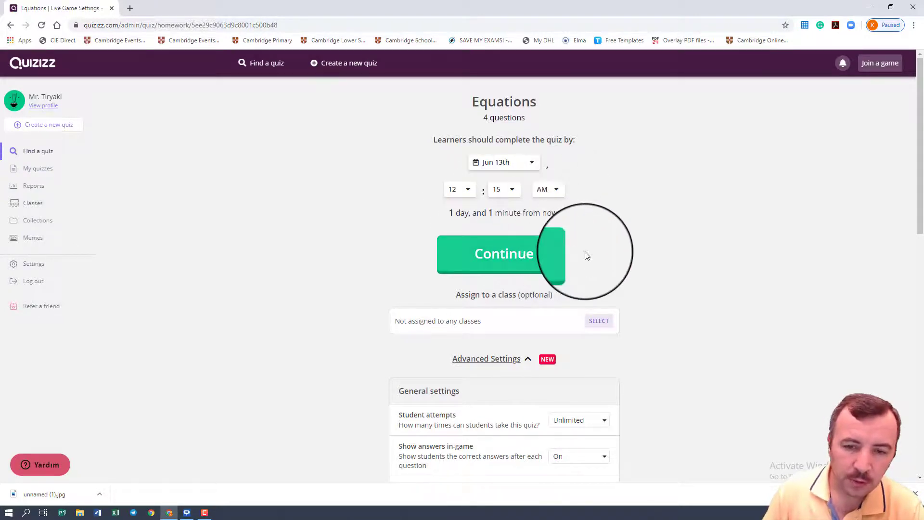
# Step: Limit the student attempts for the homework to 1 in the general settings
pyautogui.scroll(-2, 614, 221)
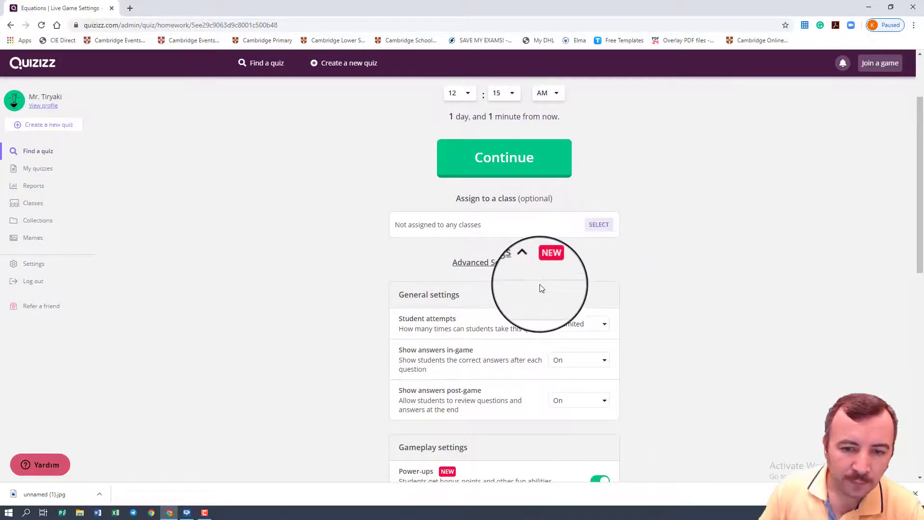
pyautogui.scroll(-2, 540, 288)
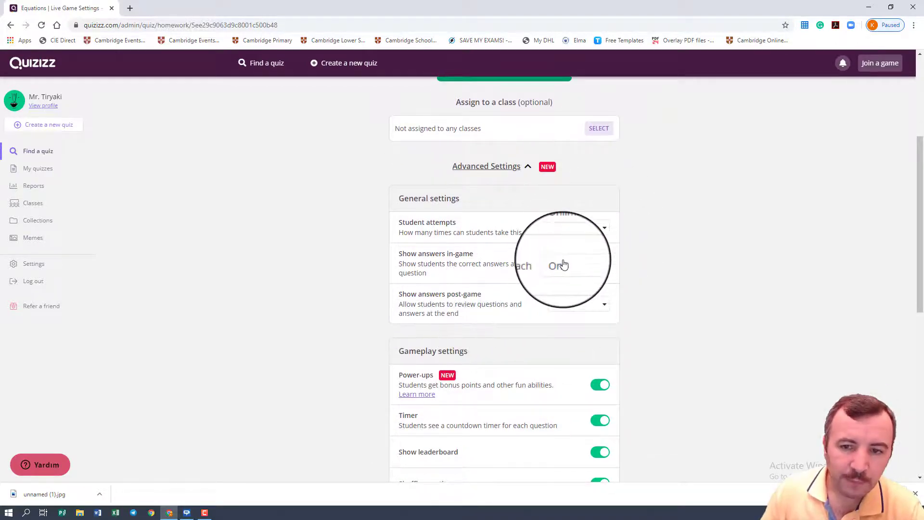
pyautogui.click(569, 229)
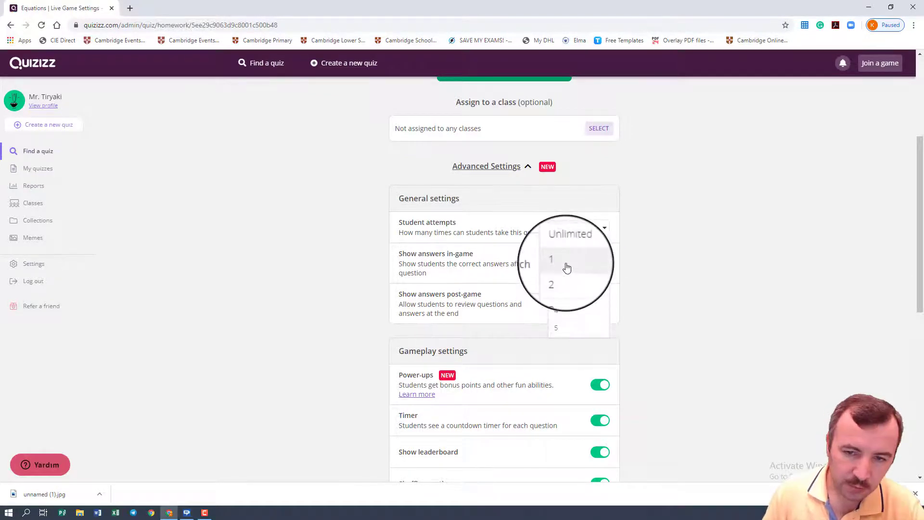
pyautogui.click(567, 268)
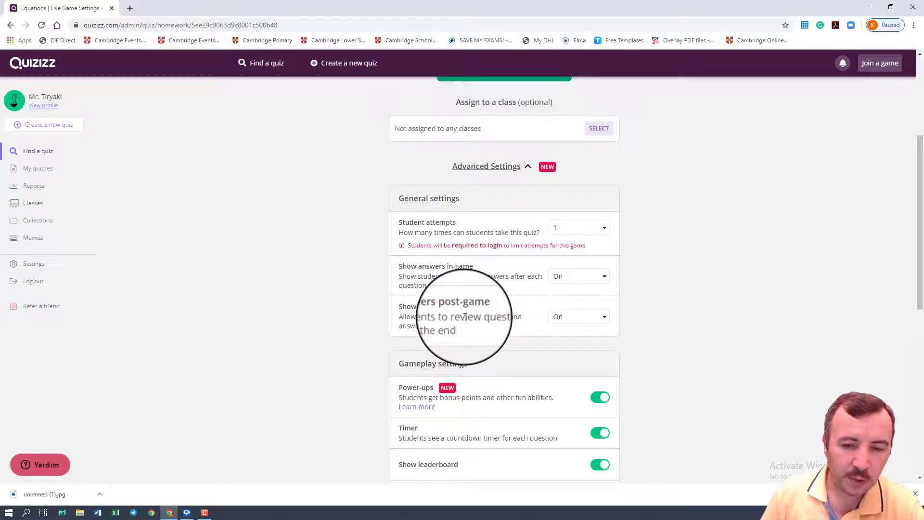
# Step: Review the homework's gameplay settings, from power-ups and timer to memes, and the available meme sets
pyautogui.scroll(-4, 465, 317)
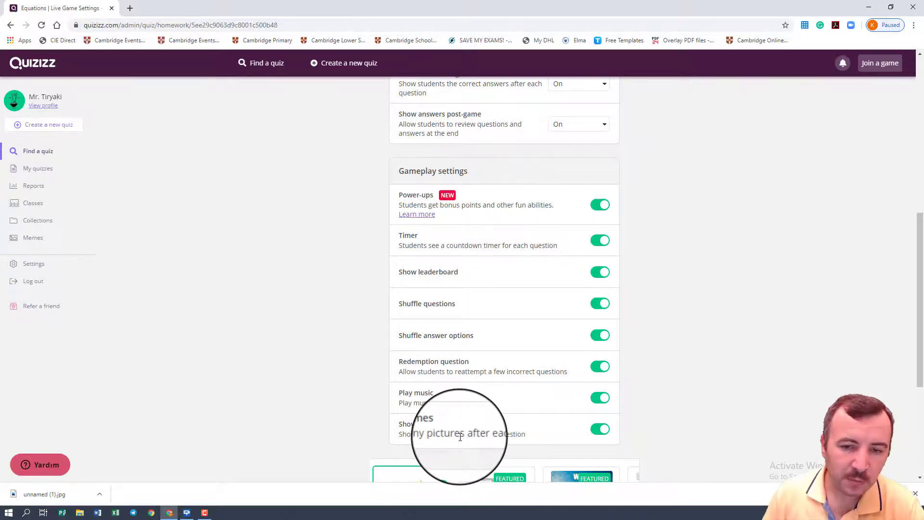
pyautogui.scroll(-1, 460, 437)
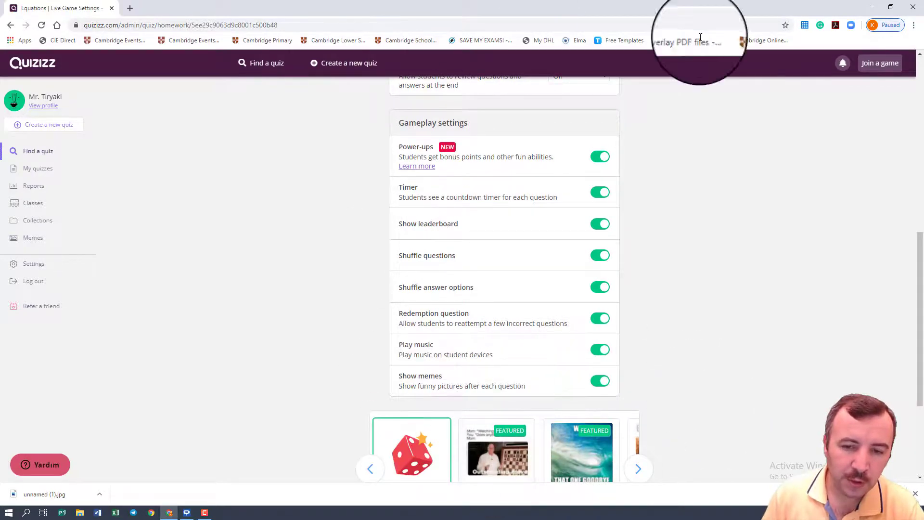
pyautogui.scroll(-3, 505, 402)
pyautogui.scroll(2, 469, 307)
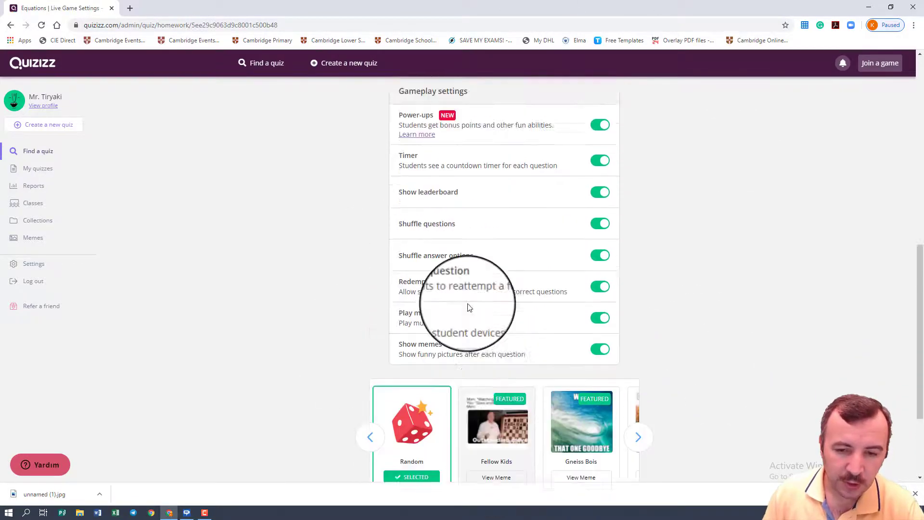
# Step: Leave the homework setup and host the Equations quiz as a live game in Classic mode
pyautogui.scroll(10, 469, 307)
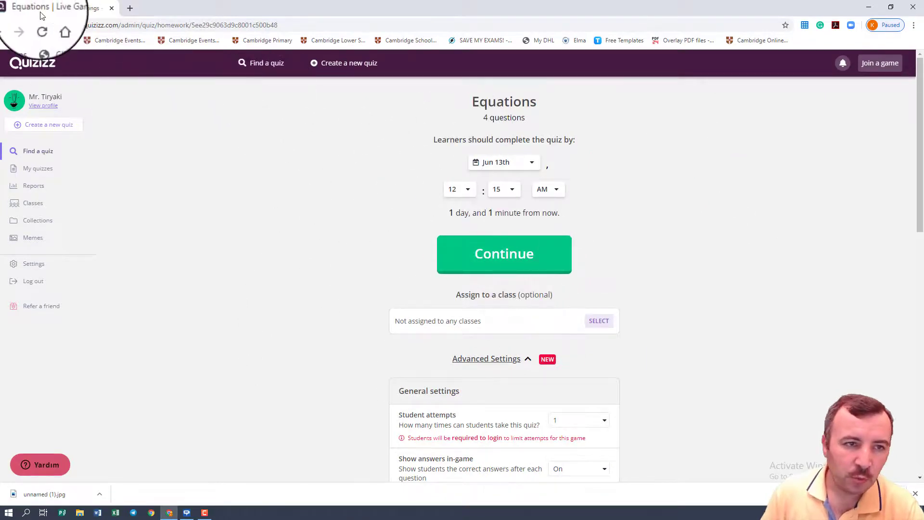
pyautogui.click(10, 25)
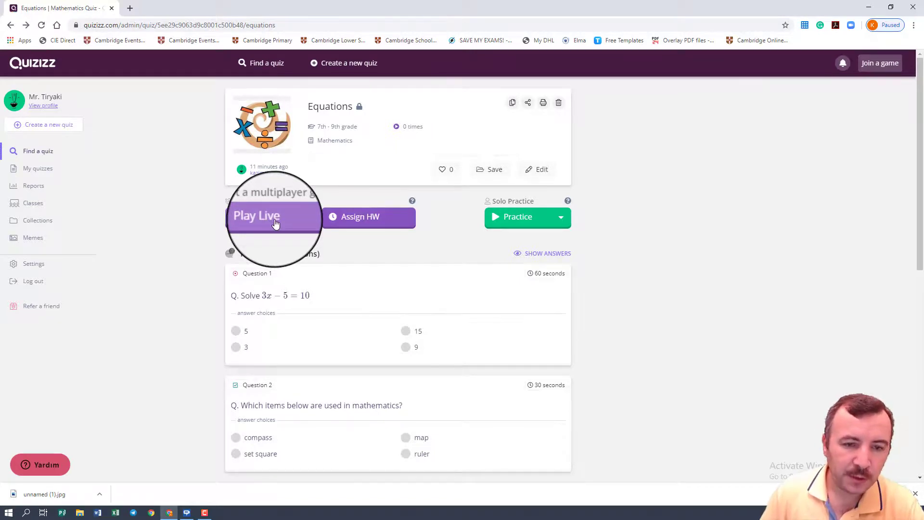
pyautogui.click(275, 222)
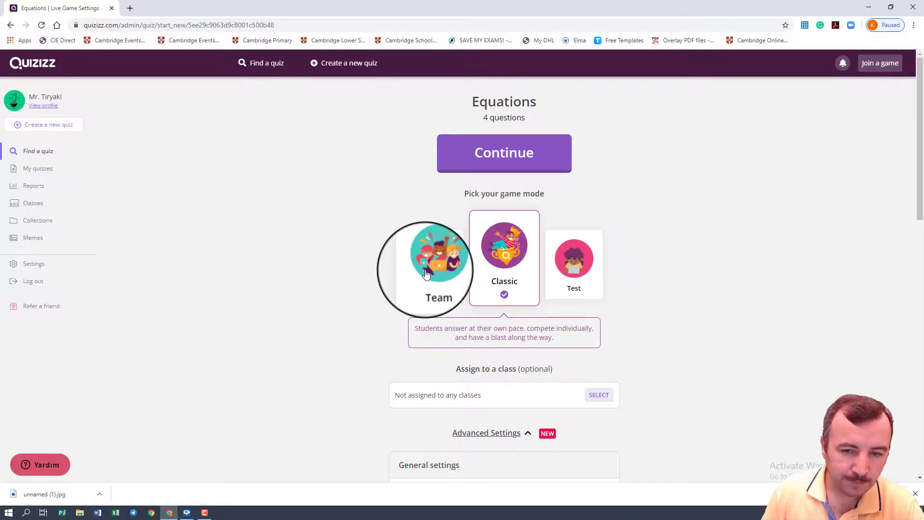
pyautogui.click(580, 266)
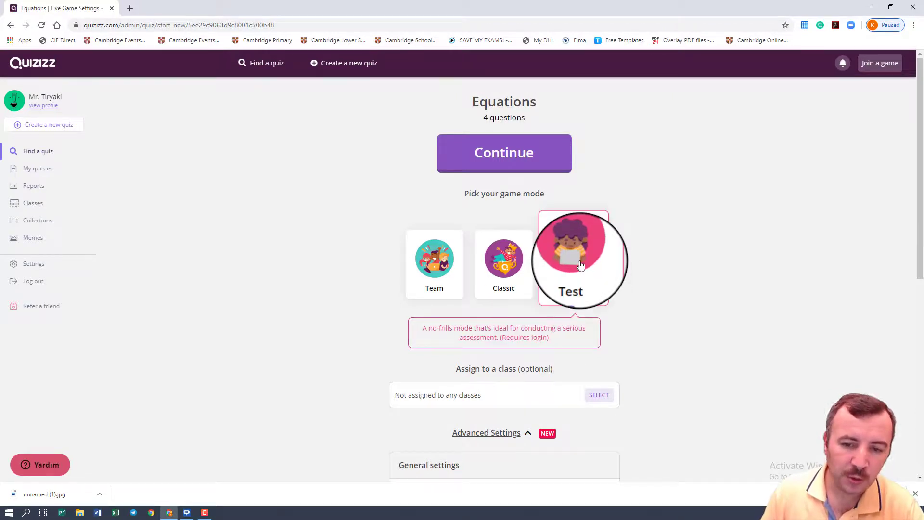
pyautogui.click(496, 265)
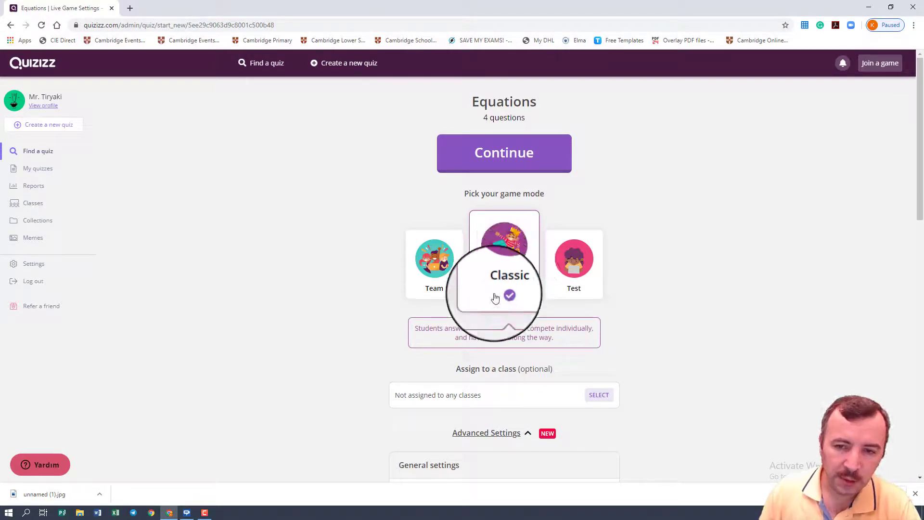
pyautogui.click(503, 159)
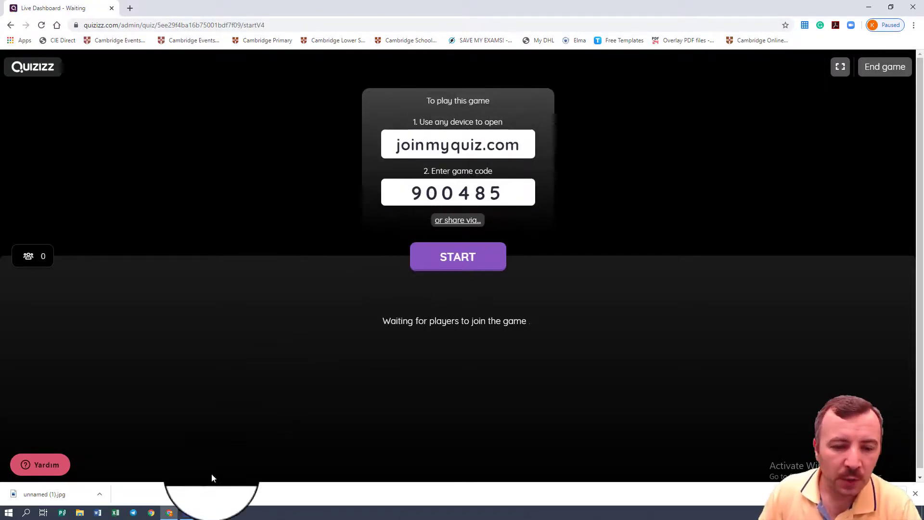
# Step: Open joinmyquiz.com in a new incognito window, using the address copied from the live game's waiting page
pyautogui.click(912, 25)
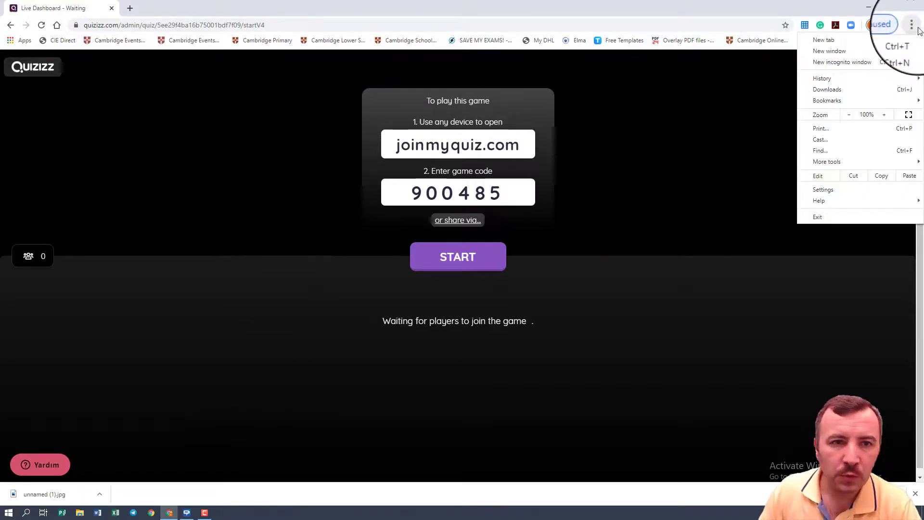
pyautogui.click(871, 63)
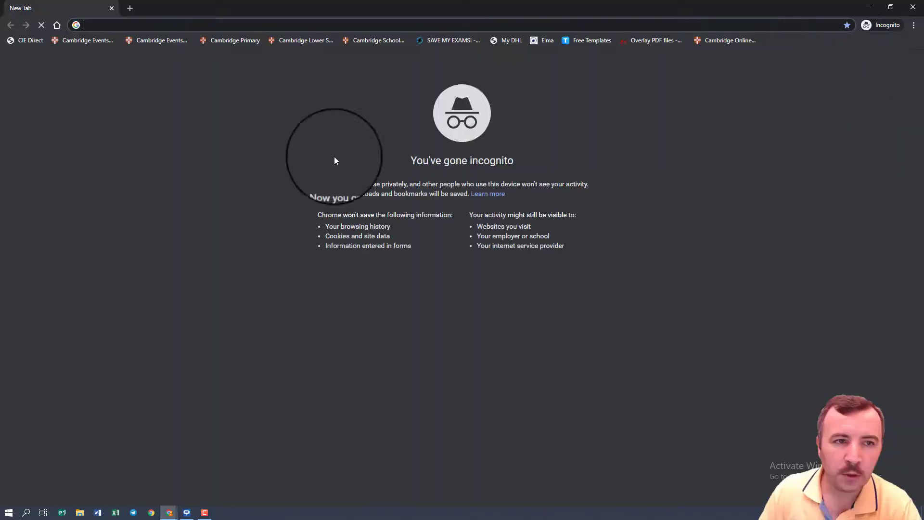
pyautogui.moveTo(150, 511)
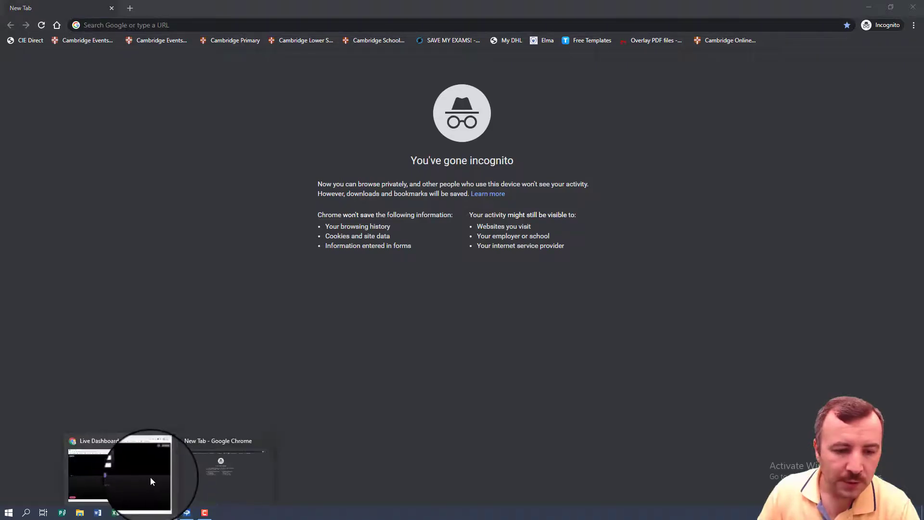
pyautogui.click(151, 477)
pyautogui.moveTo(524, 152); pyautogui.dragTo(392, 158)
pyautogui.hotkey('ctrl', 'c')
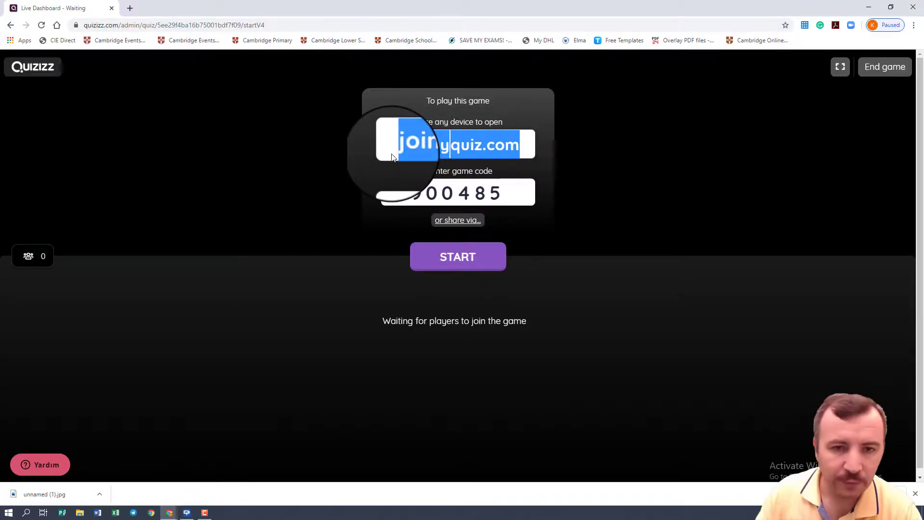
pyautogui.moveTo(169, 511)
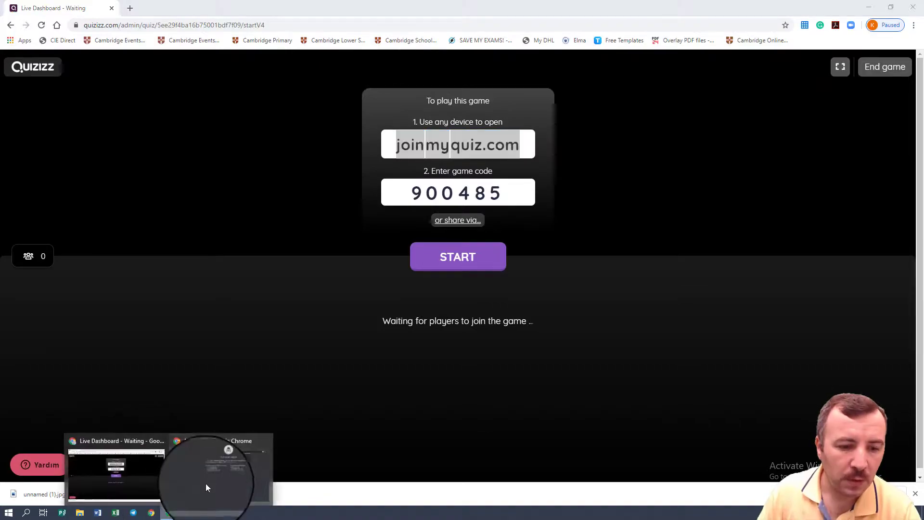
pyautogui.click(206, 481)
pyautogui.hotkey('ctrl', 'v')
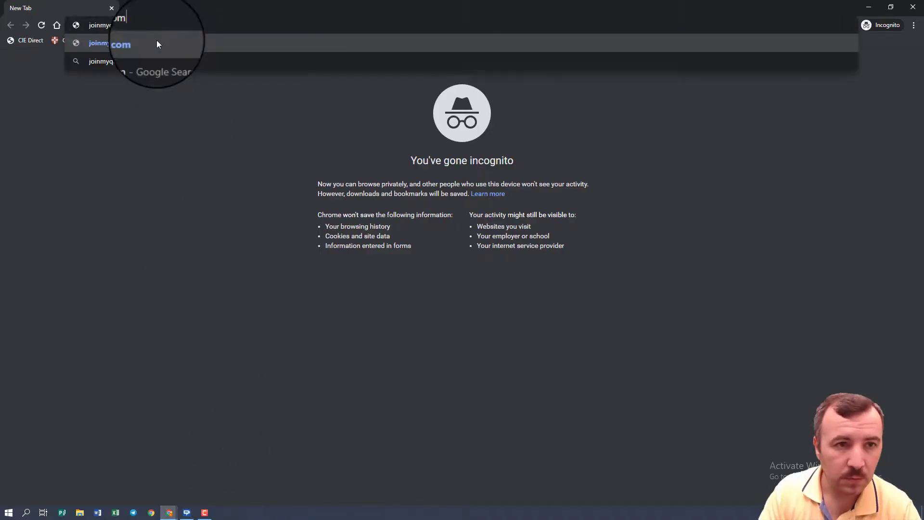
pyautogui.press('Return')
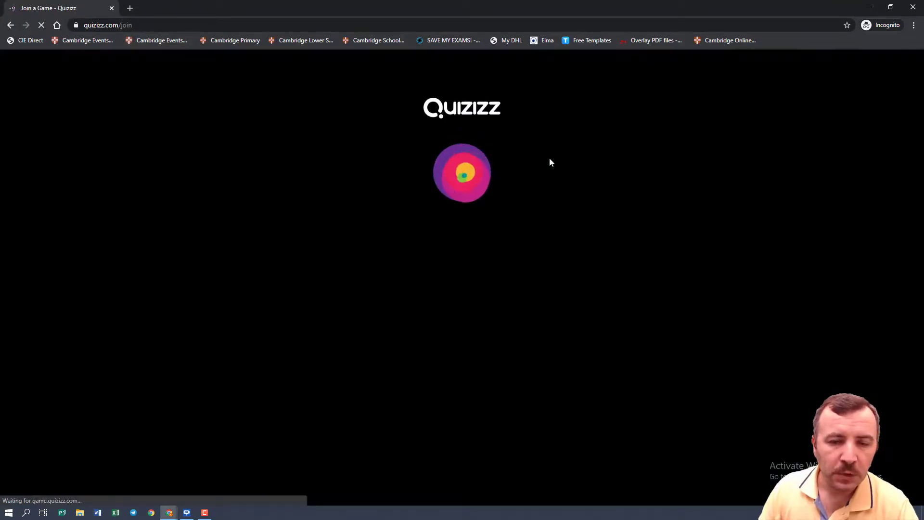
# Step: Join the game as a student in the incognito window with the game code copied from the teacher's waiting page
pyautogui.moveTo(170, 514)
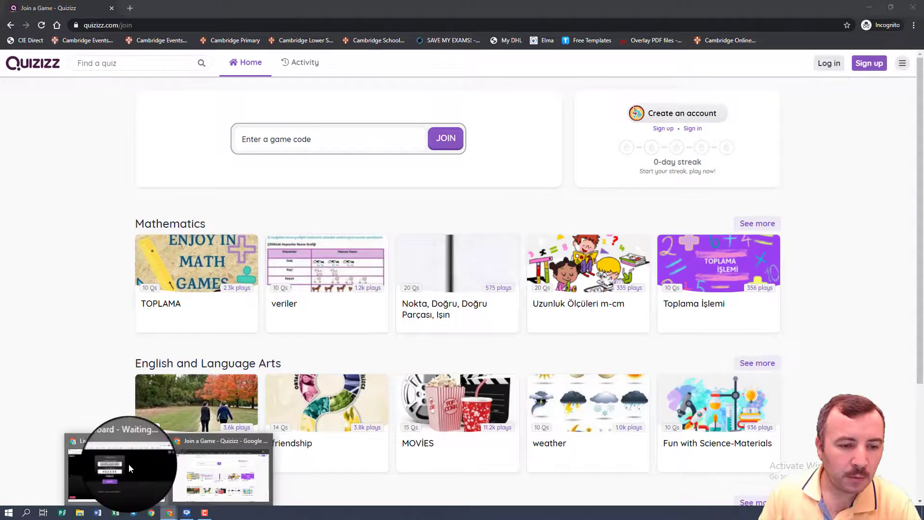
pyautogui.click(118, 477)
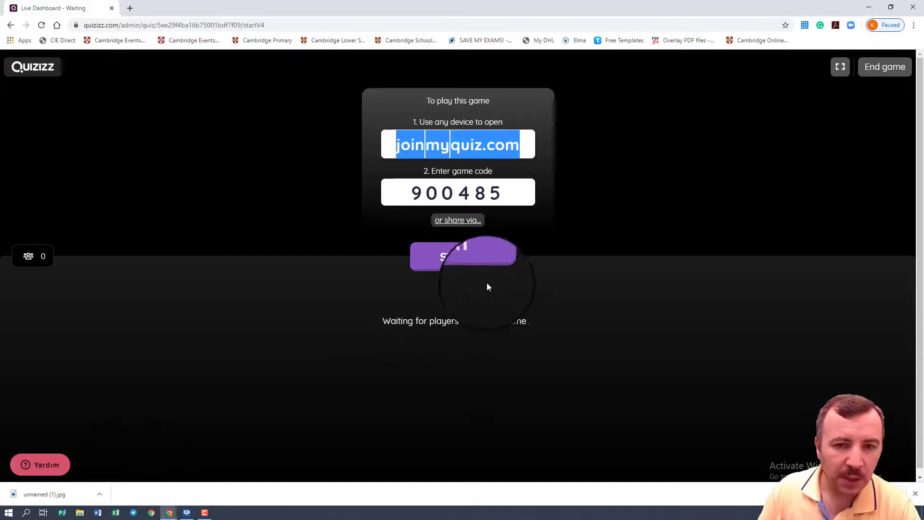
pyautogui.click(418, 195)
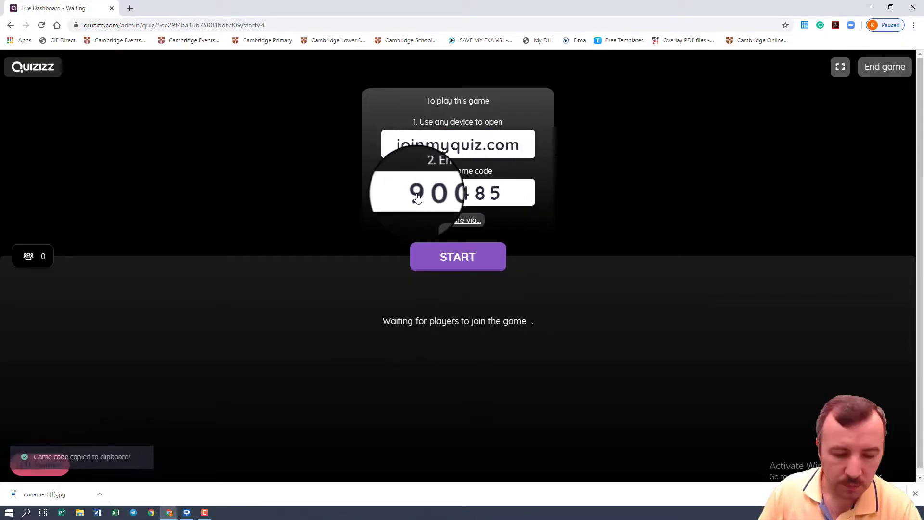
pyautogui.moveTo(170, 512)
pyautogui.click(220, 469)
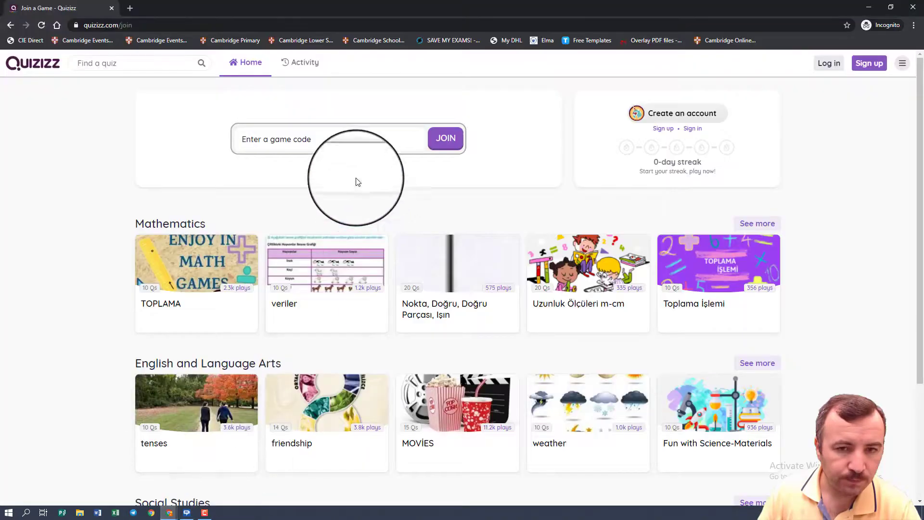
pyautogui.click(340, 136)
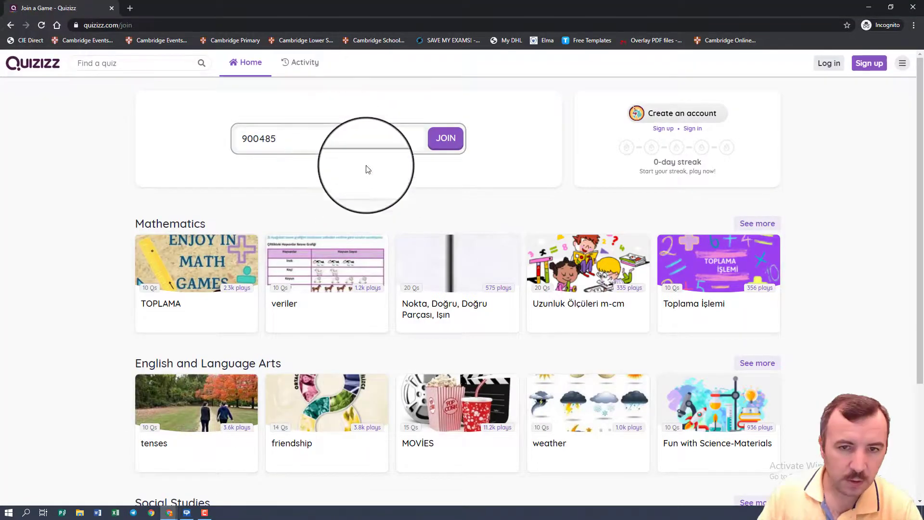
pyautogui.click(452, 140)
pyautogui.click(41, 25)
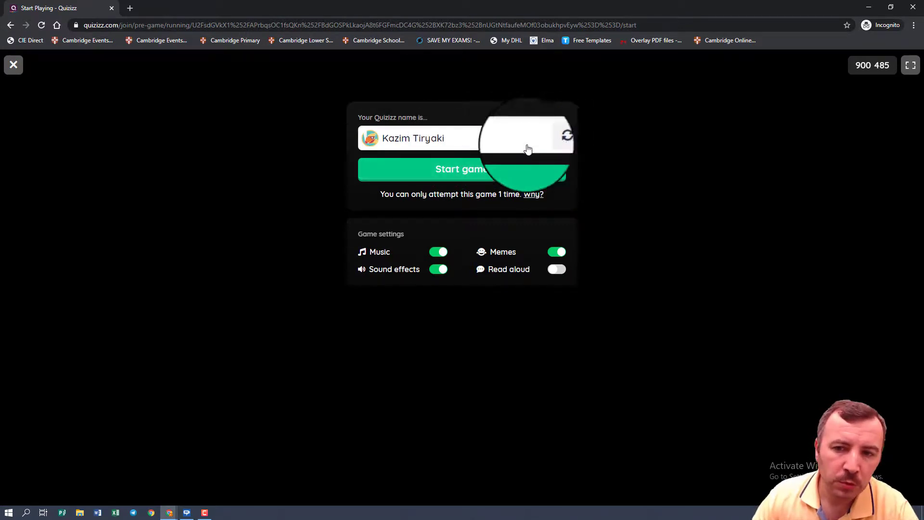
pyautogui.click(452, 172)
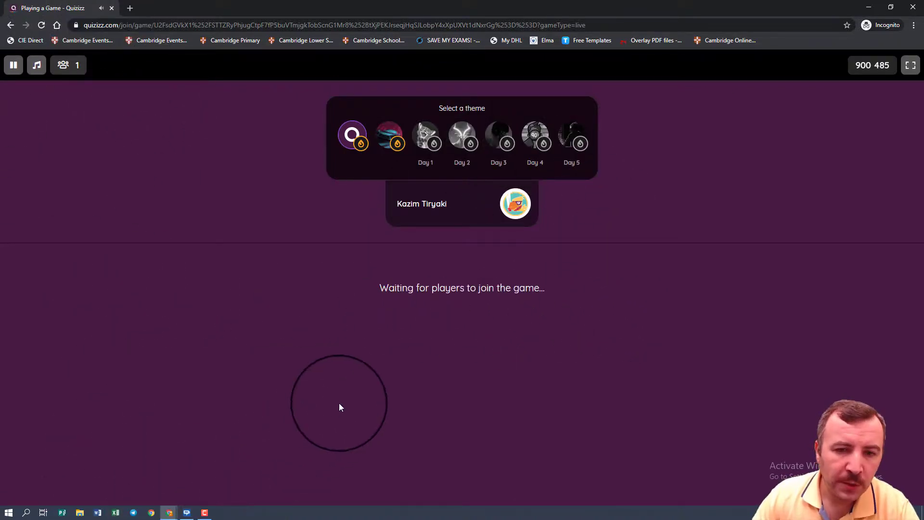
# Step: Start the live game from the teacher's dashboard and answer the student's first question with 7
pyautogui.moveTo(166, 516)
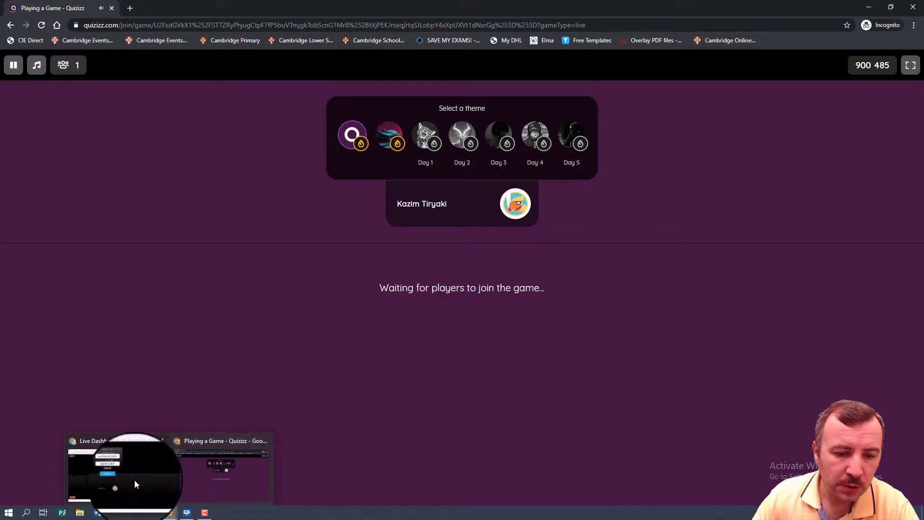
pyautogui.click(131, 469)
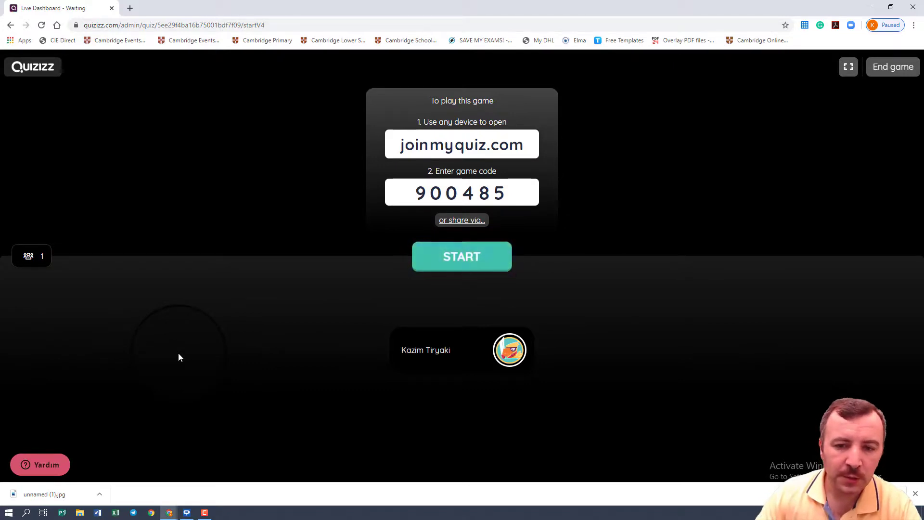
pyautogui.click(478, 263)
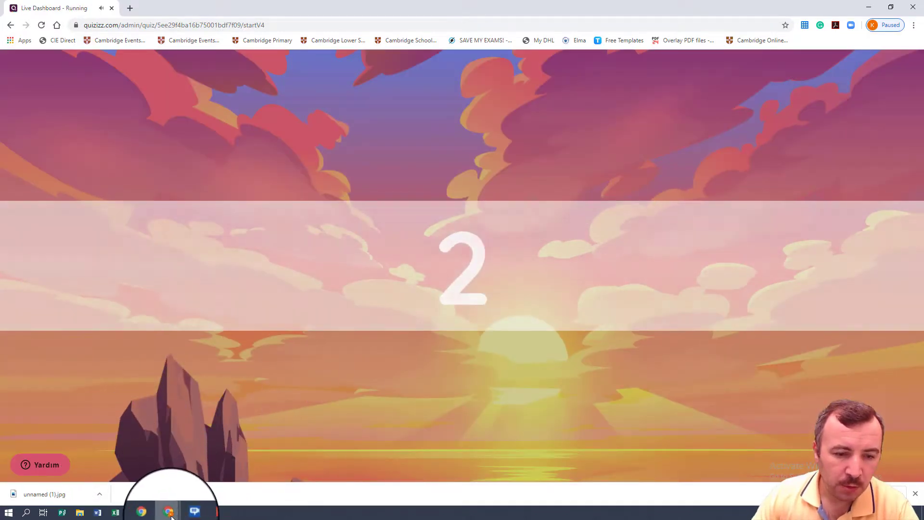
pyautogui.moveTo(163, 513)
pyautogui.click(206, 487)
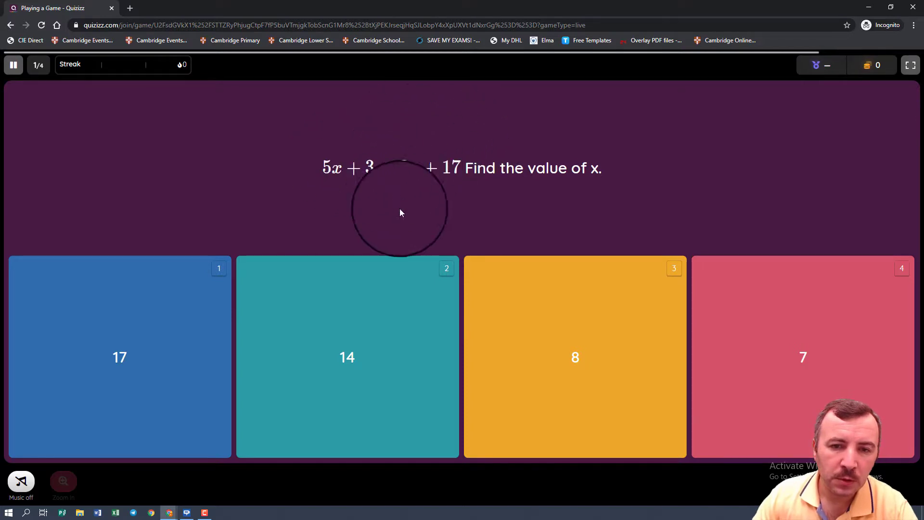
pyautogui.click(834, 359)
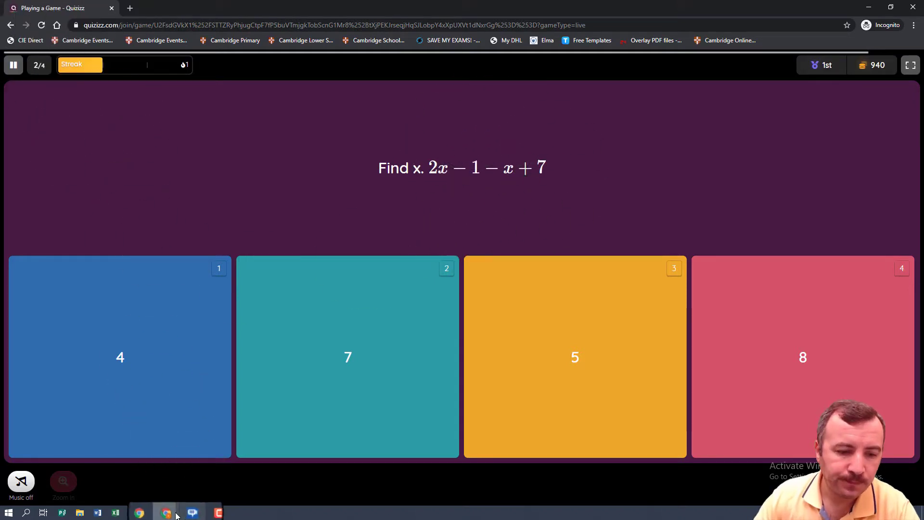
# Step: End the live game from the teacher's dashboard and view the results by question
pyautogui.moveTo(168, 513)
pyautogui.click(135, 470)
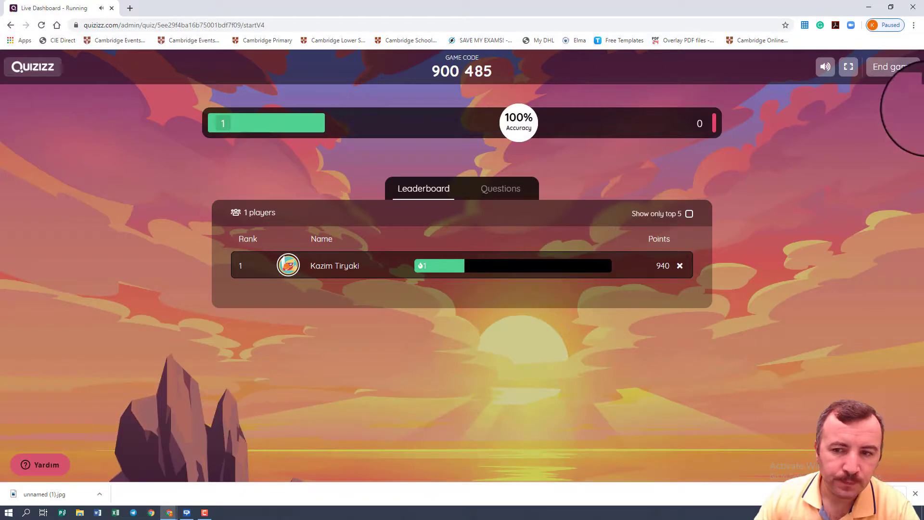
pyautogui.click(907, 63)
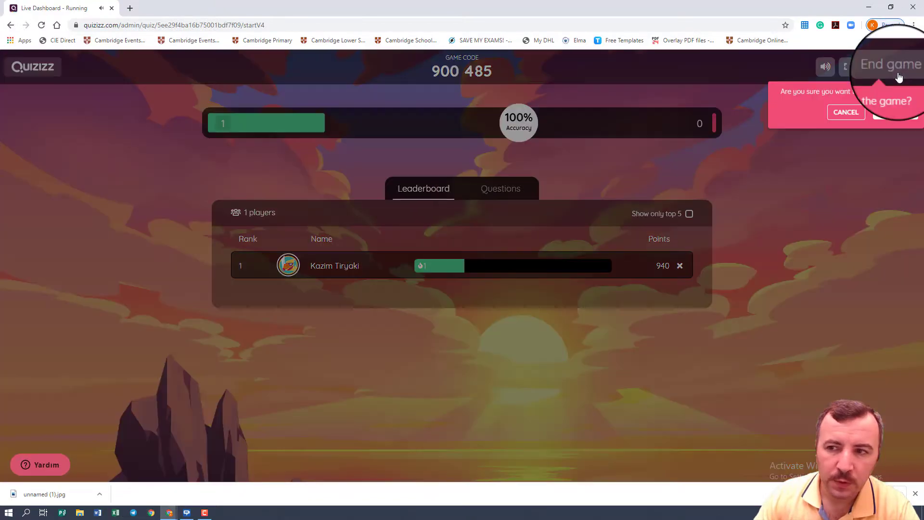
pyautogui.click(896, 115)
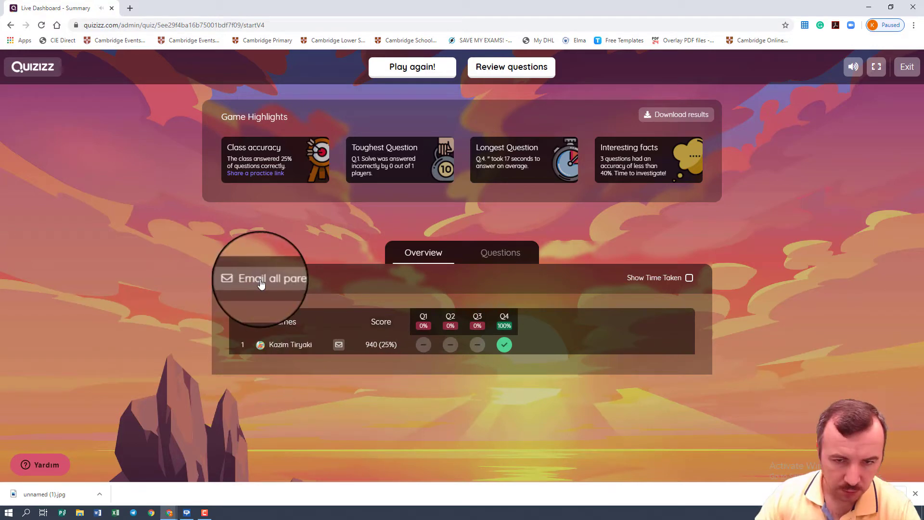
pyautogui.click(508, 257)
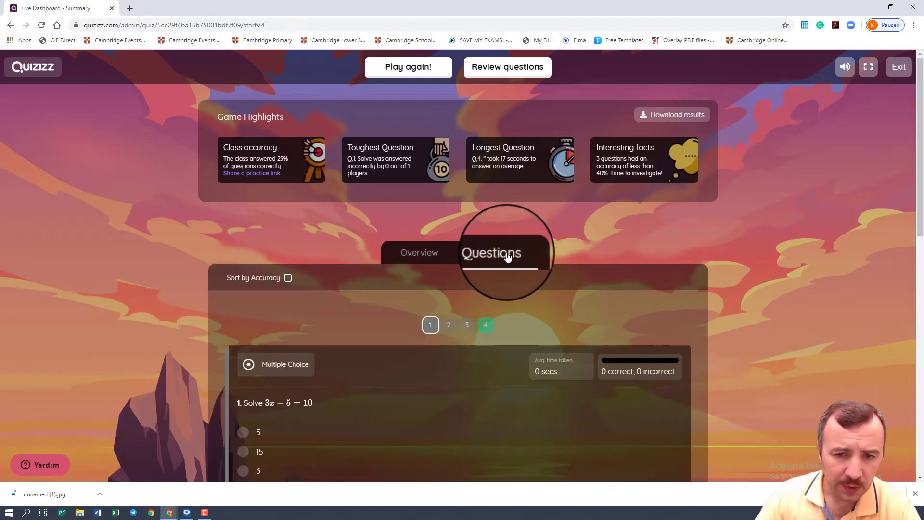
pyautogui.scroll(-3, 454, 357)
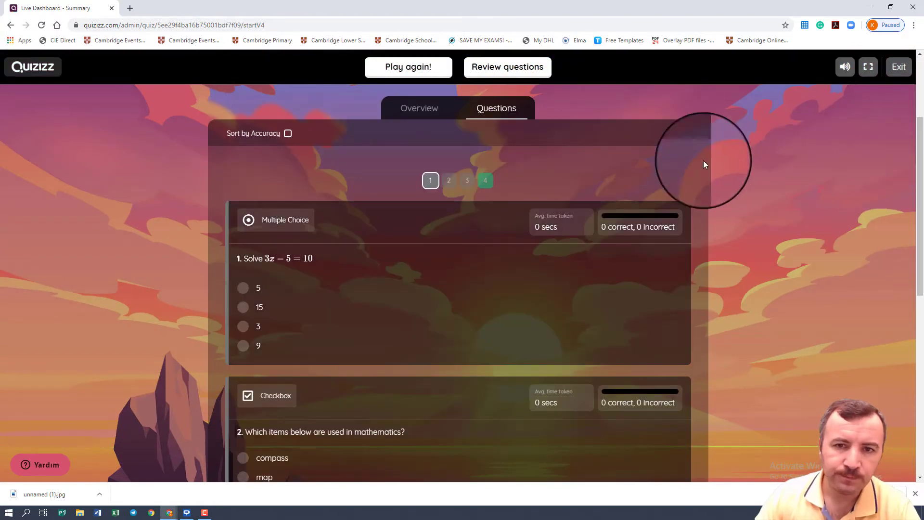
# Step: Exit the game summary, dismiss the invitation pop-up and log out of the teacher account
pyautogui.click(899, 70)
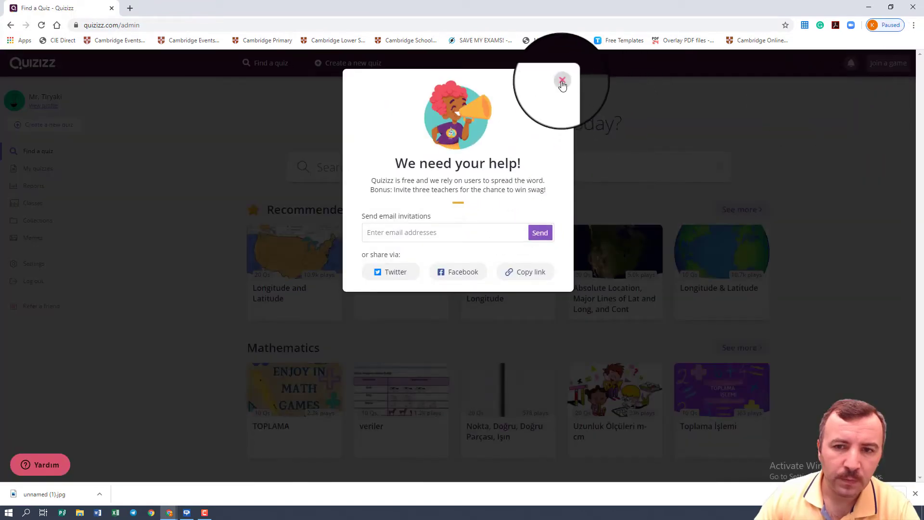
pyautogui.click(556, 81)
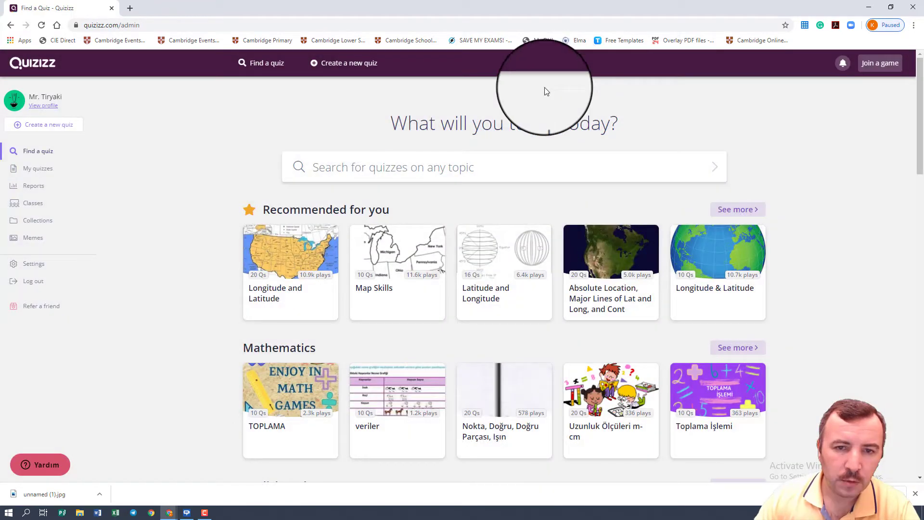
pyautogui.click(29, 287)
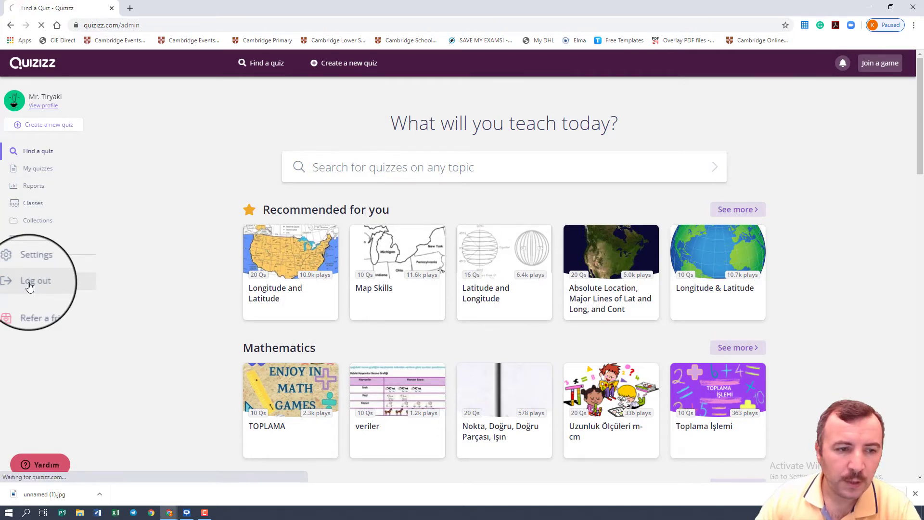